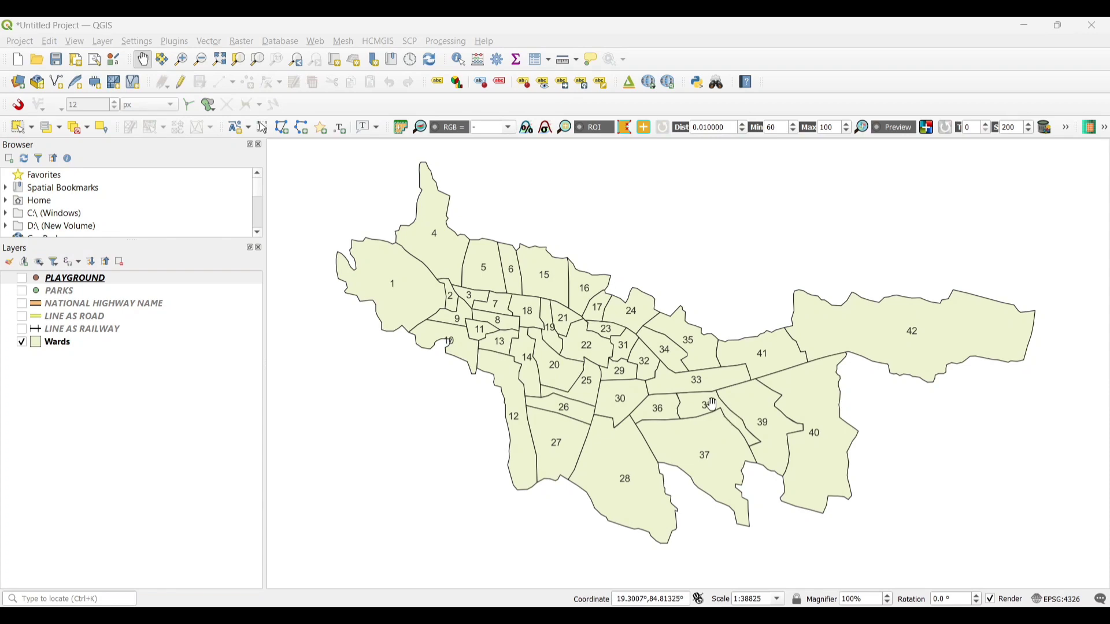
- Select the Wards layer so only the 42 numbered ward polygons show on the map
click(51, 342)
- Open the Wards attribute table and turn on editing
right_click(51, 343)
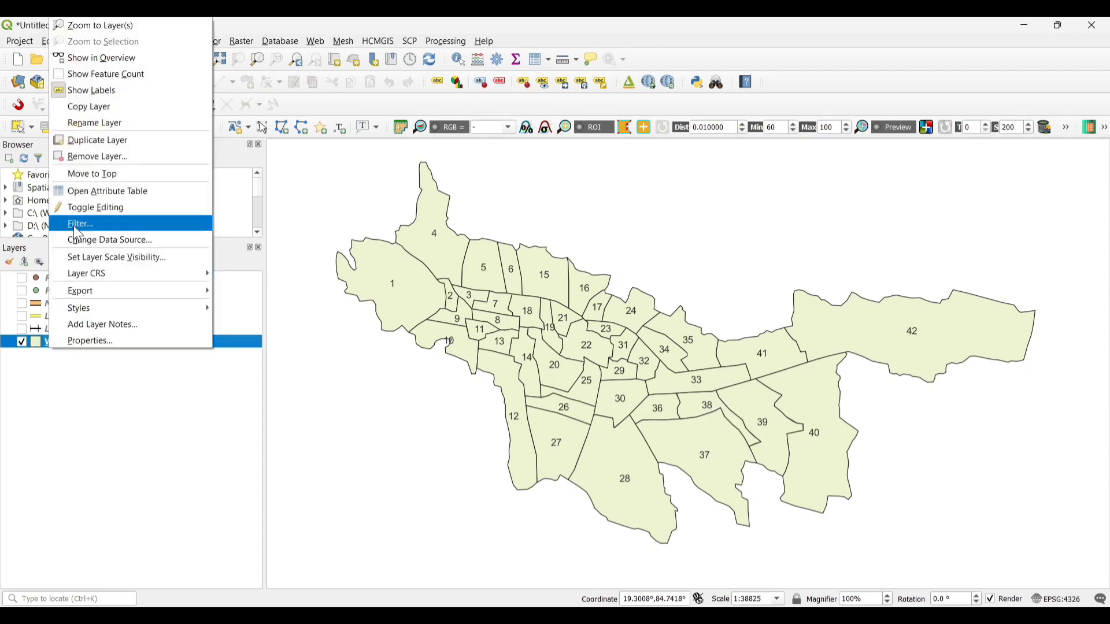
click(78, 191)
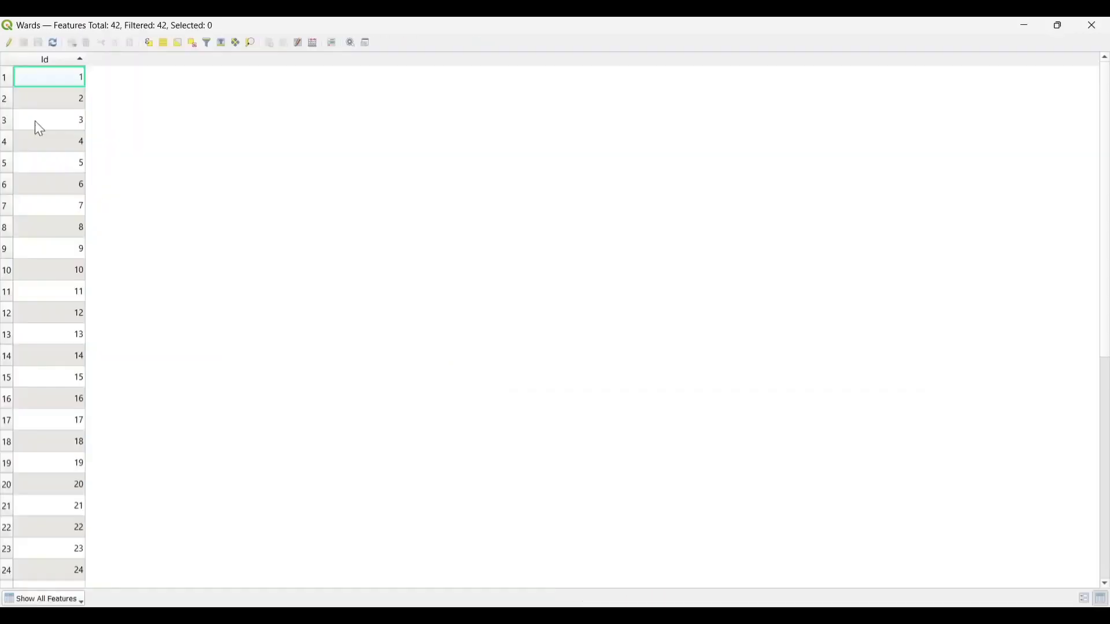
click(8, 45)
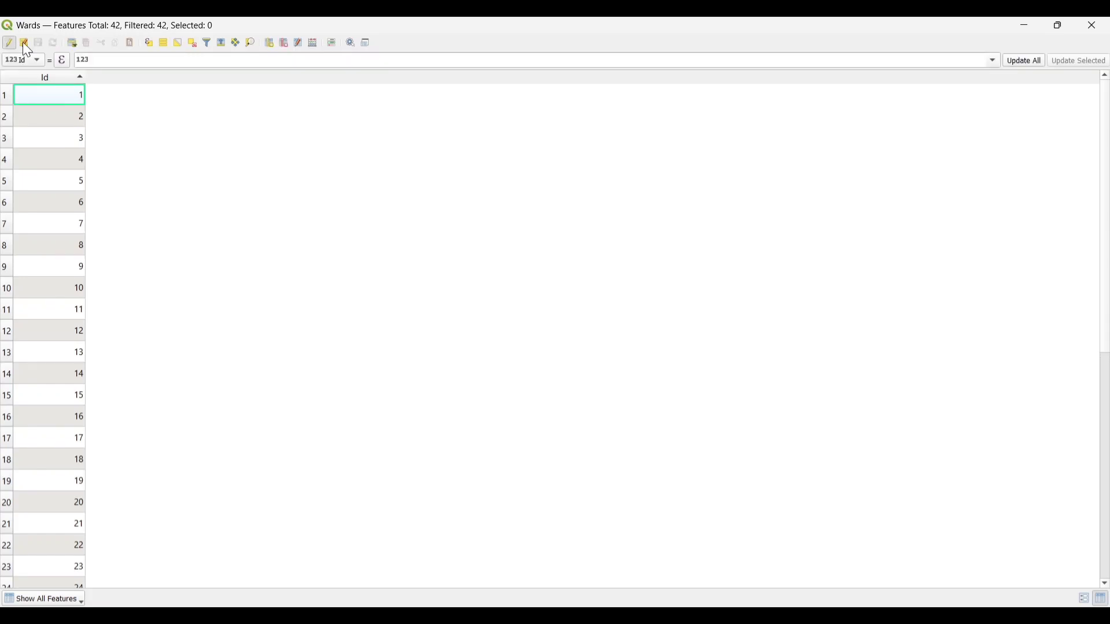
- Create a decimal field named Area calculated with the $area expression
click(313, 46)
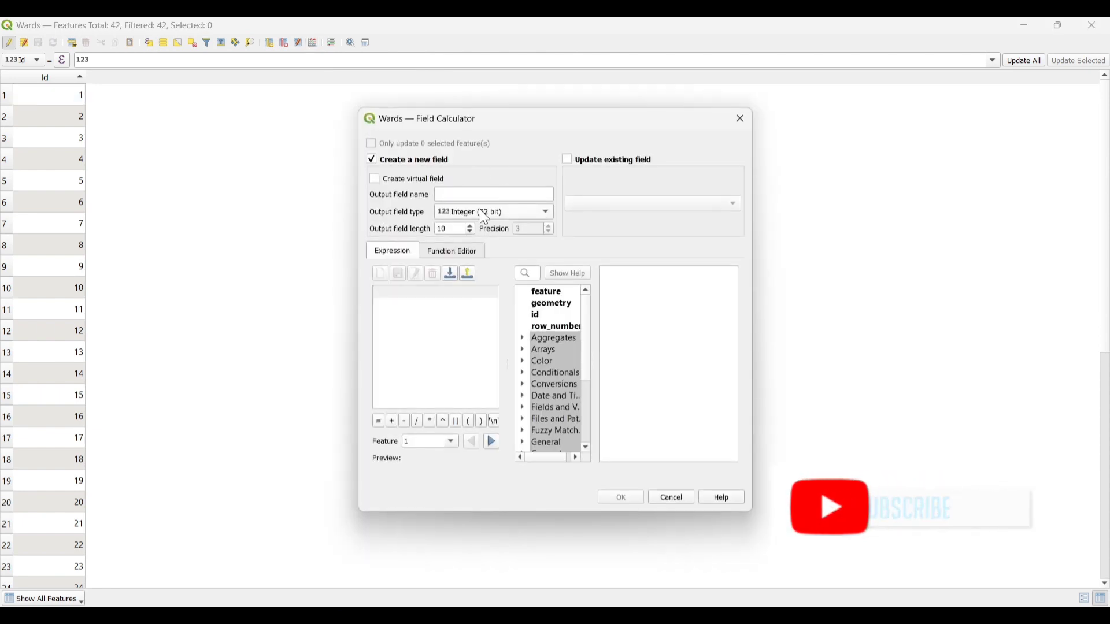
text(Area)
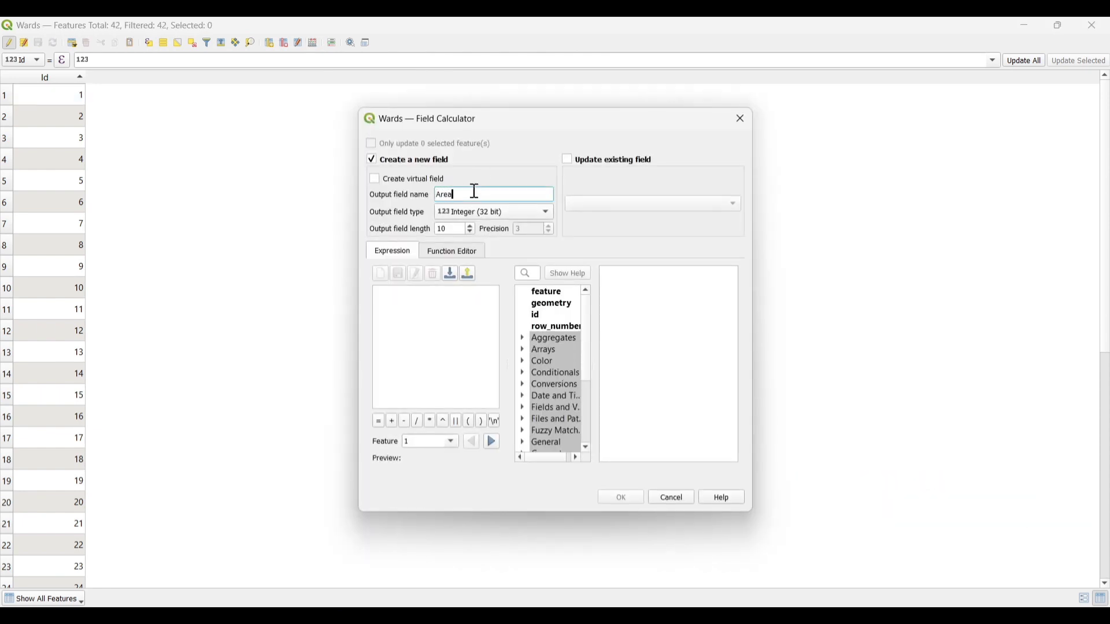
click(475, 213)
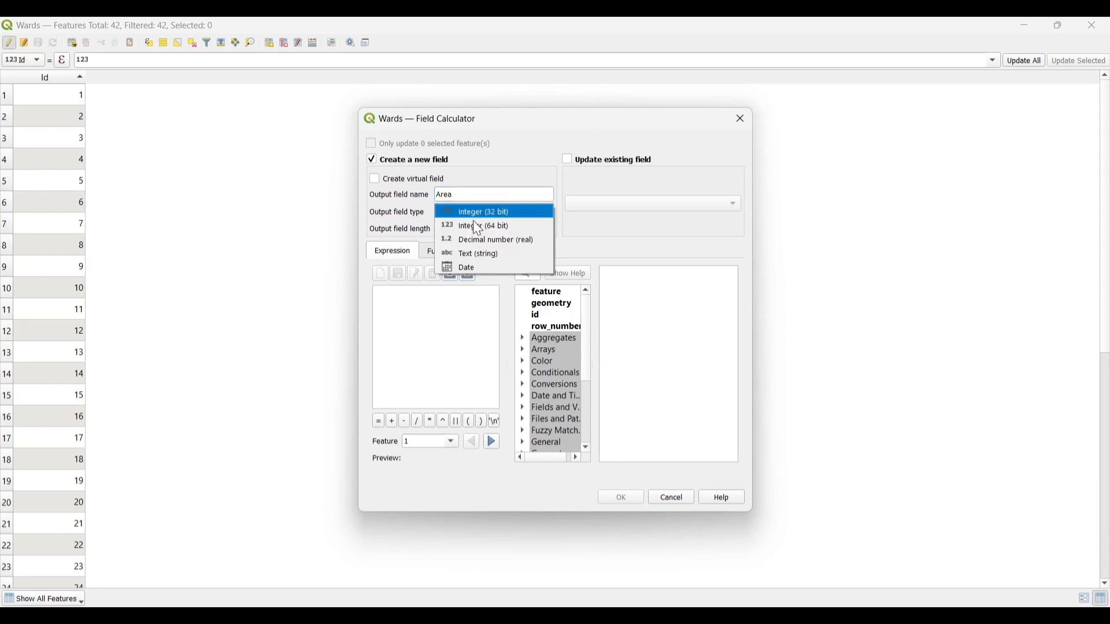
click(465, 241)
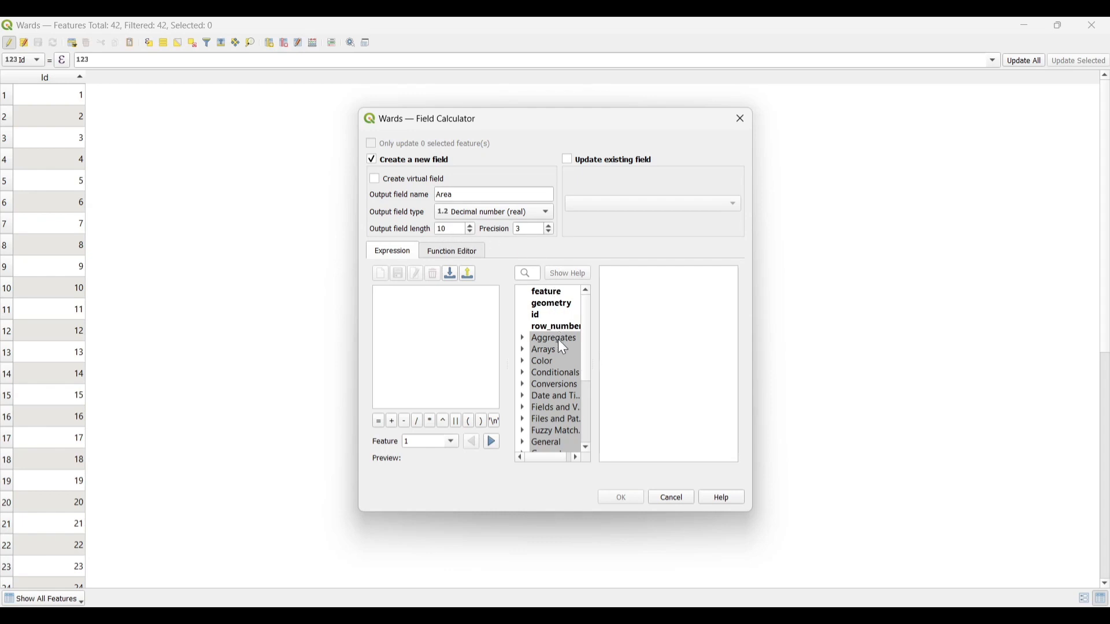
scroll(557, 339, down, 2)
scroll(560, 345, down, 1)
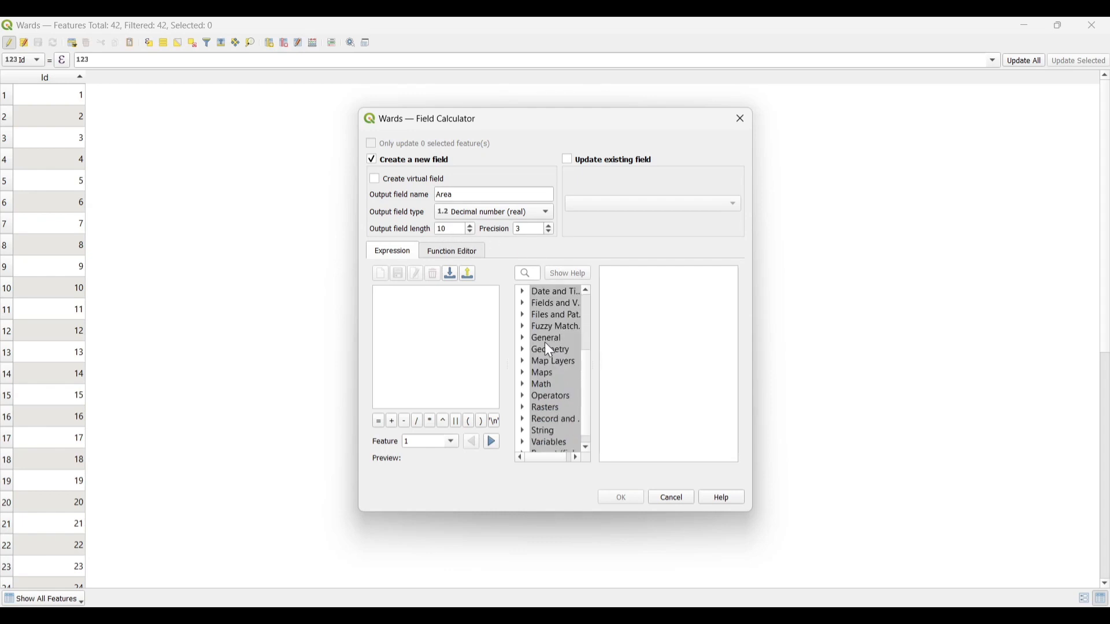
click(522, 351)
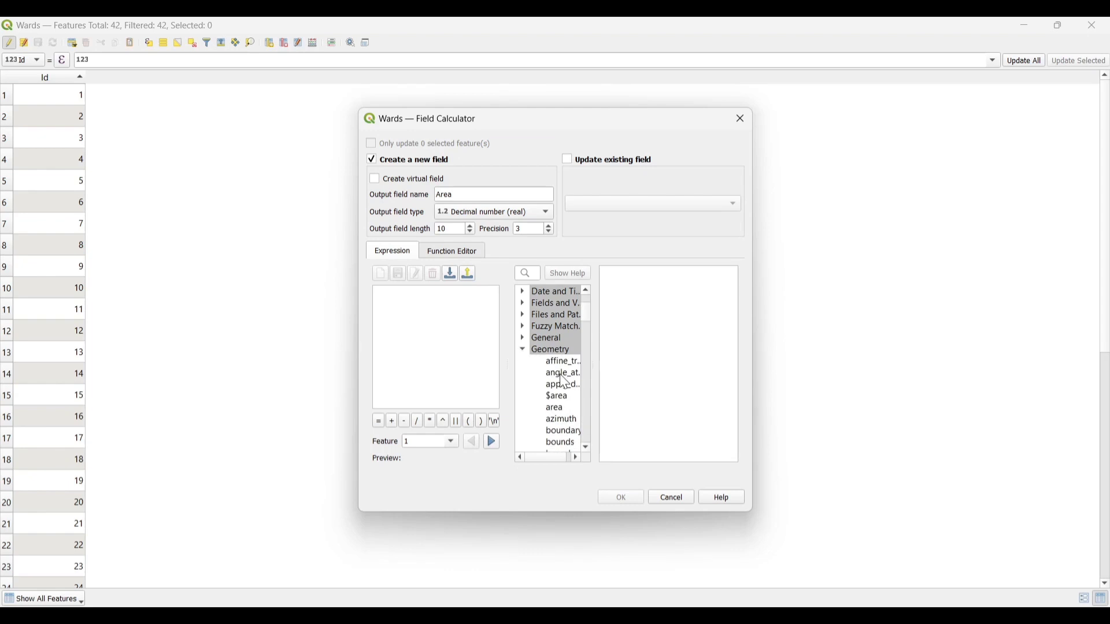
scroll(557, 371, down, 1)
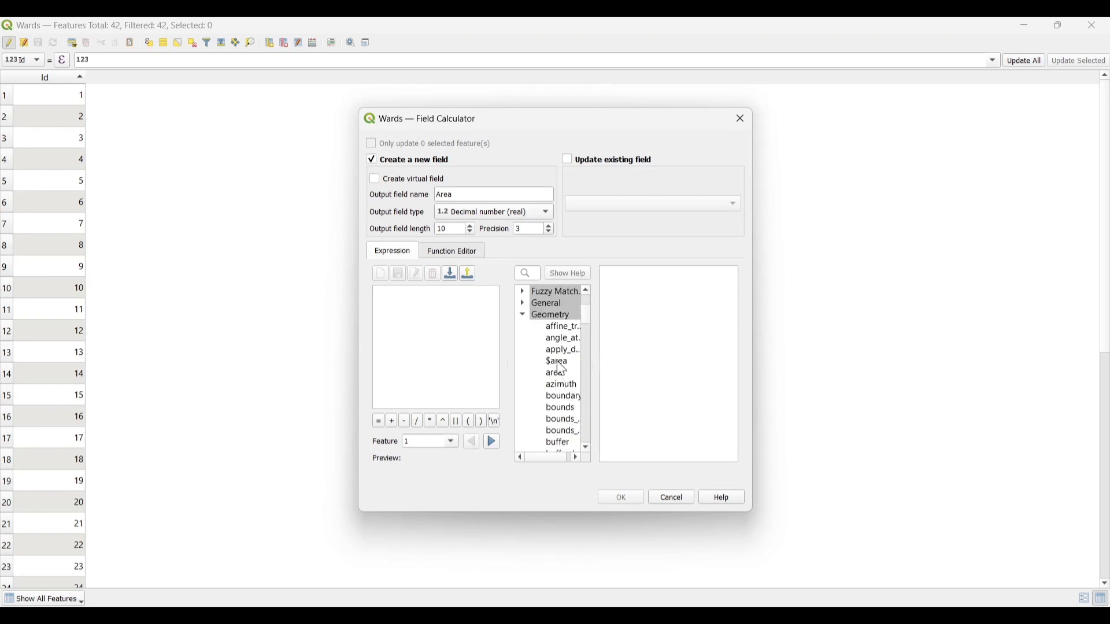
double_click(557, 361)
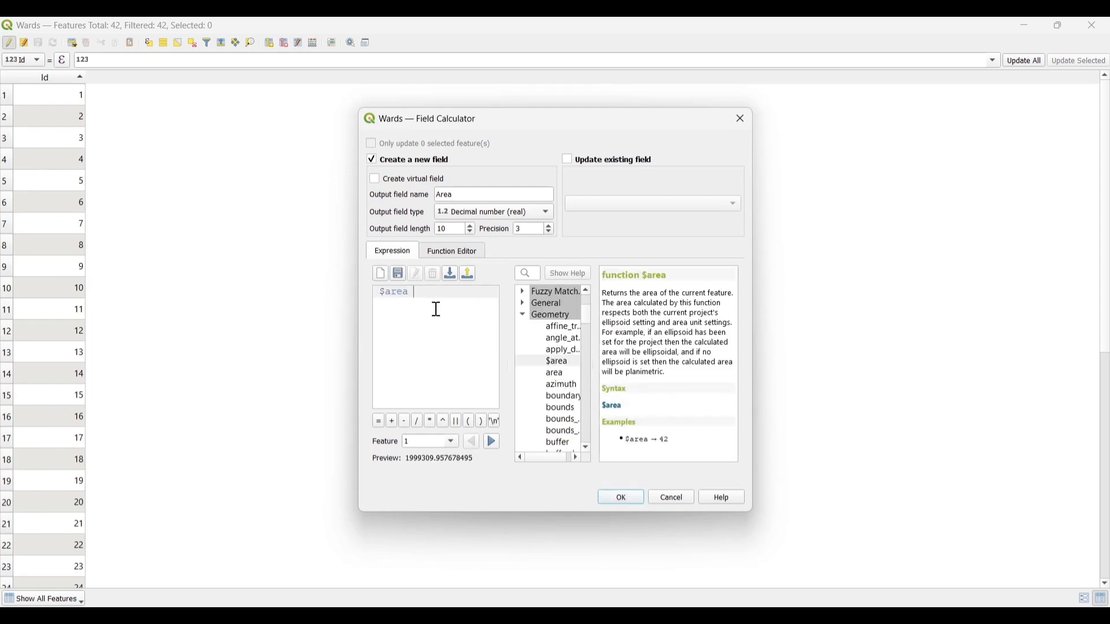
click(622, 501)
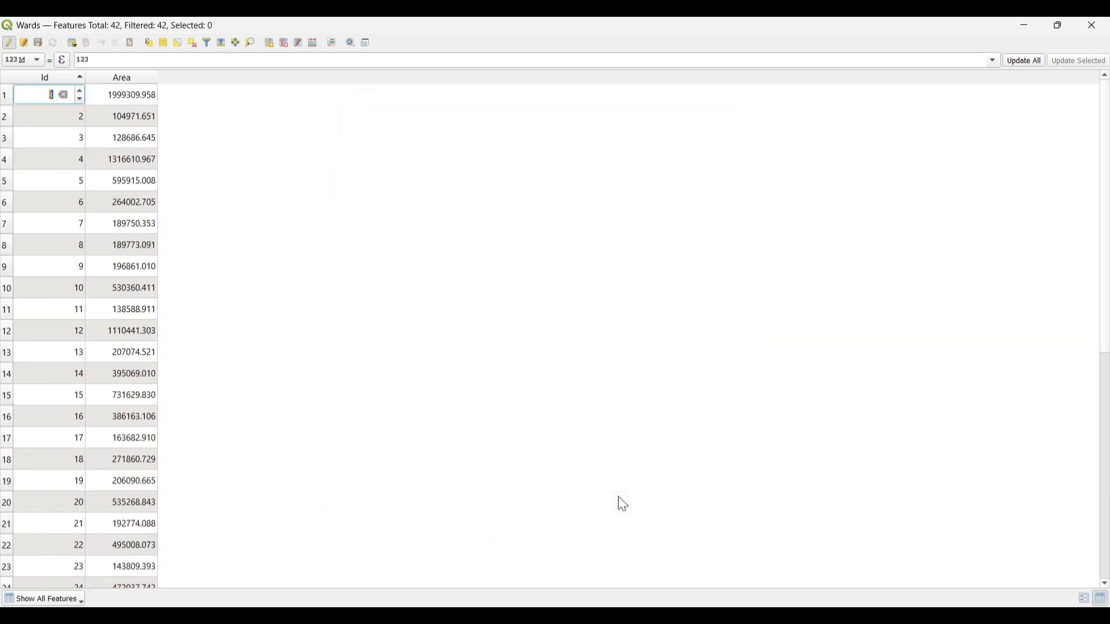
click(143, 80)
click(59, 77)
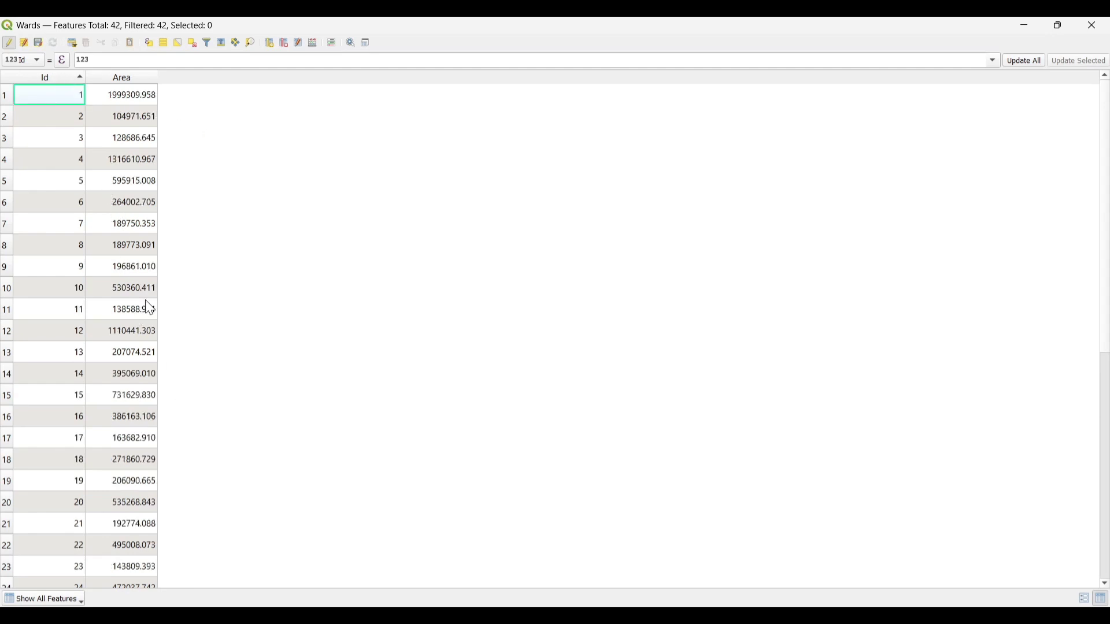
scroll(139, 306, down, 6)
scroll(143, 297, up, 6)
- Add a whole-number 'Area sq km' field on Wards calculated as "Area" / 1000
click(140, 75)
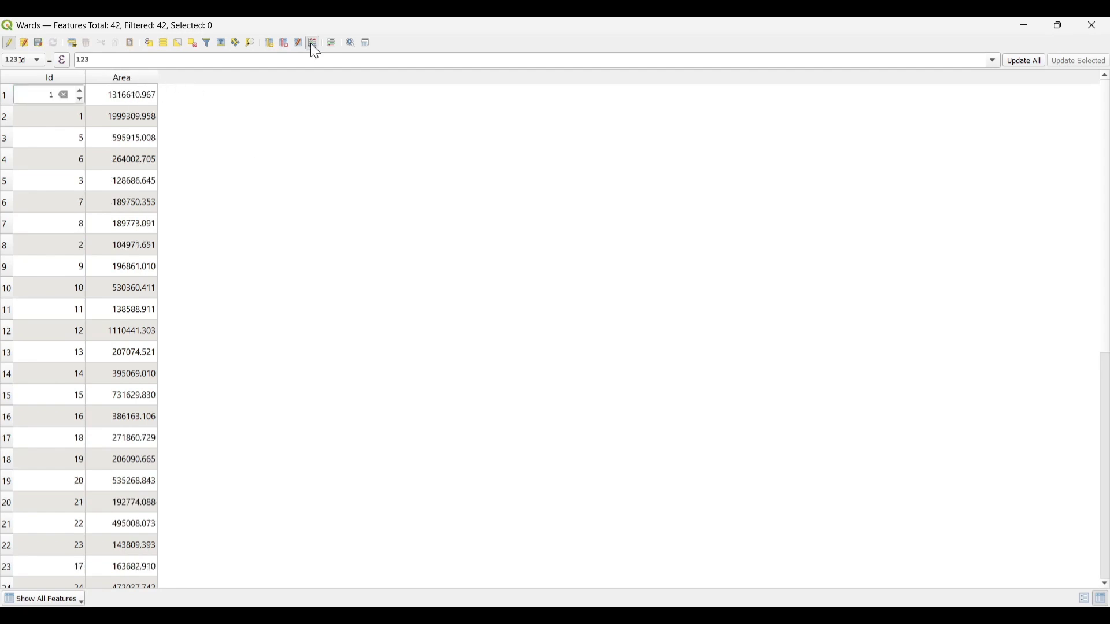
click(313, 43)
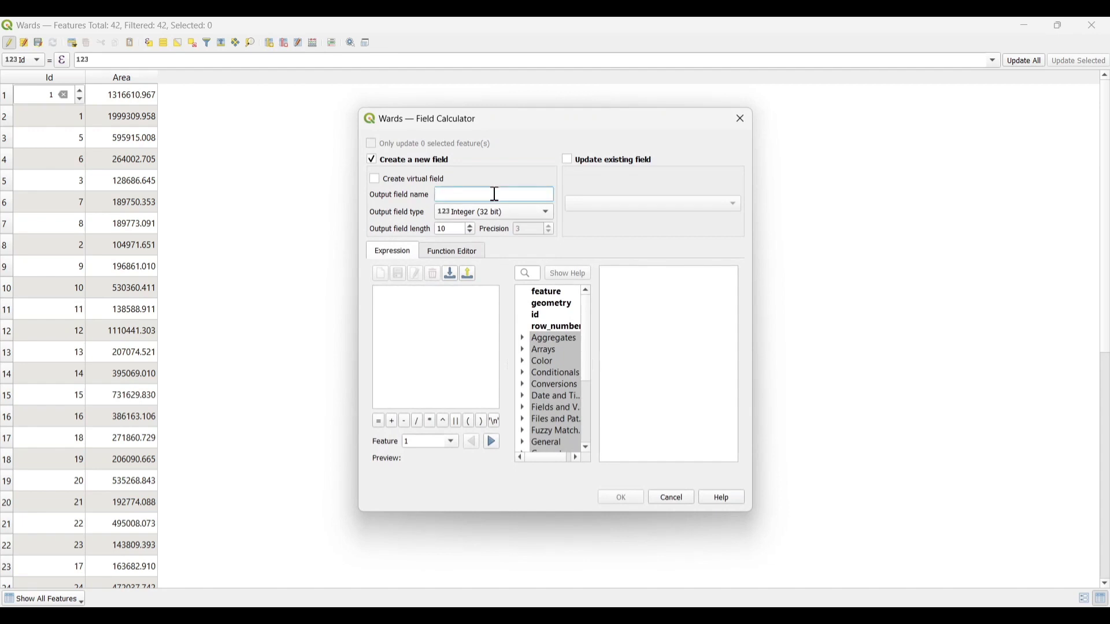
text(Area sq k)
click(523, 410)
scroll(556, 408, down, 2)
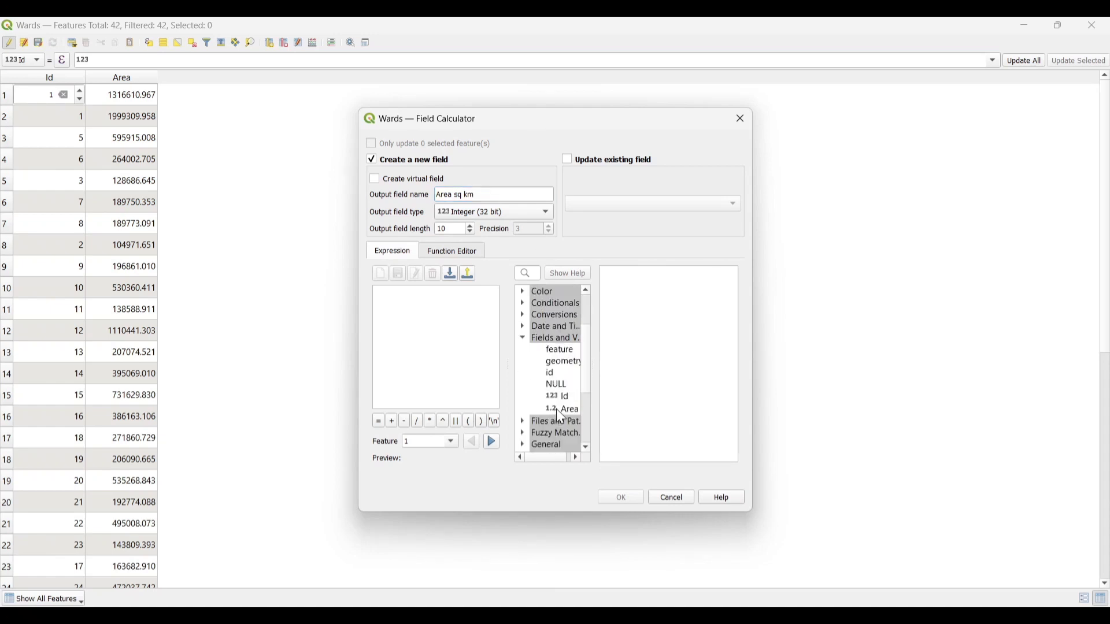
click(560, 412)
double_click(560, 411)
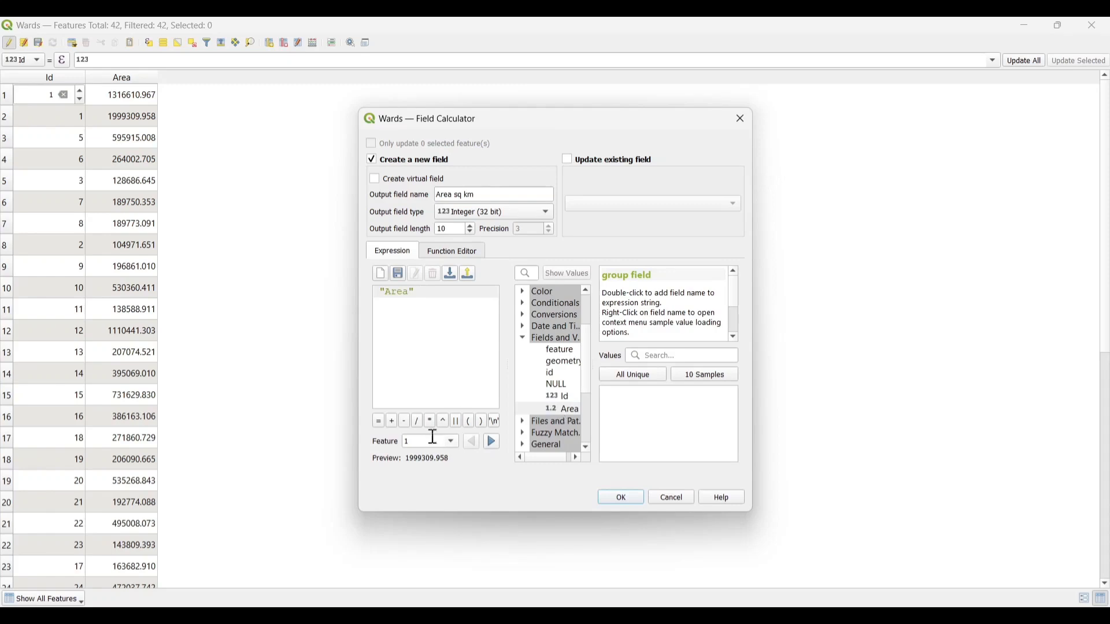
click(417, 422)
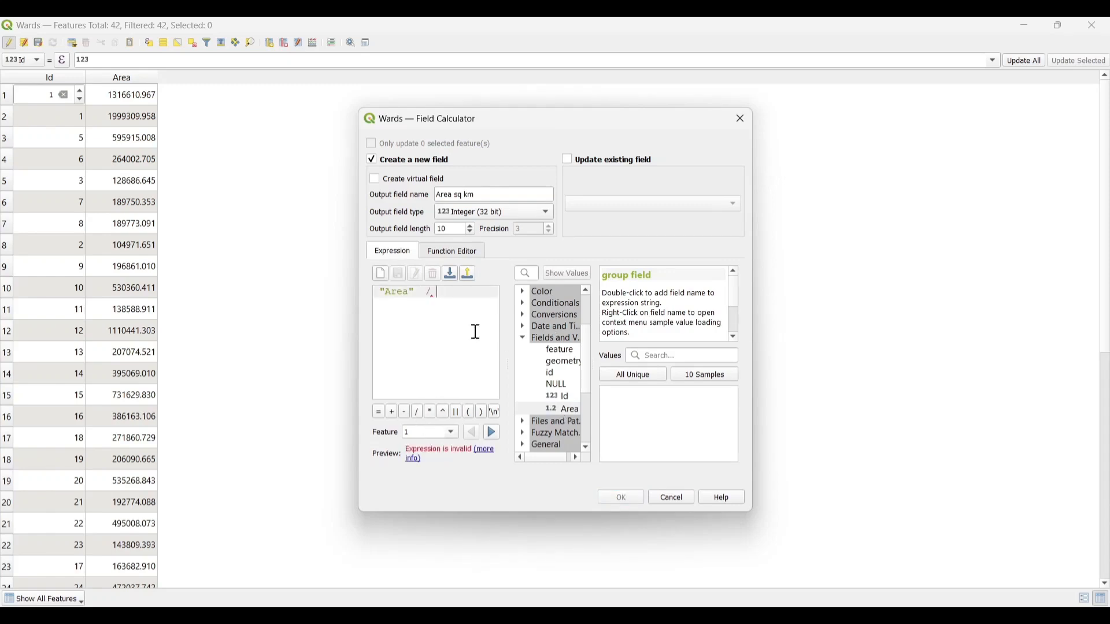
text(1000)
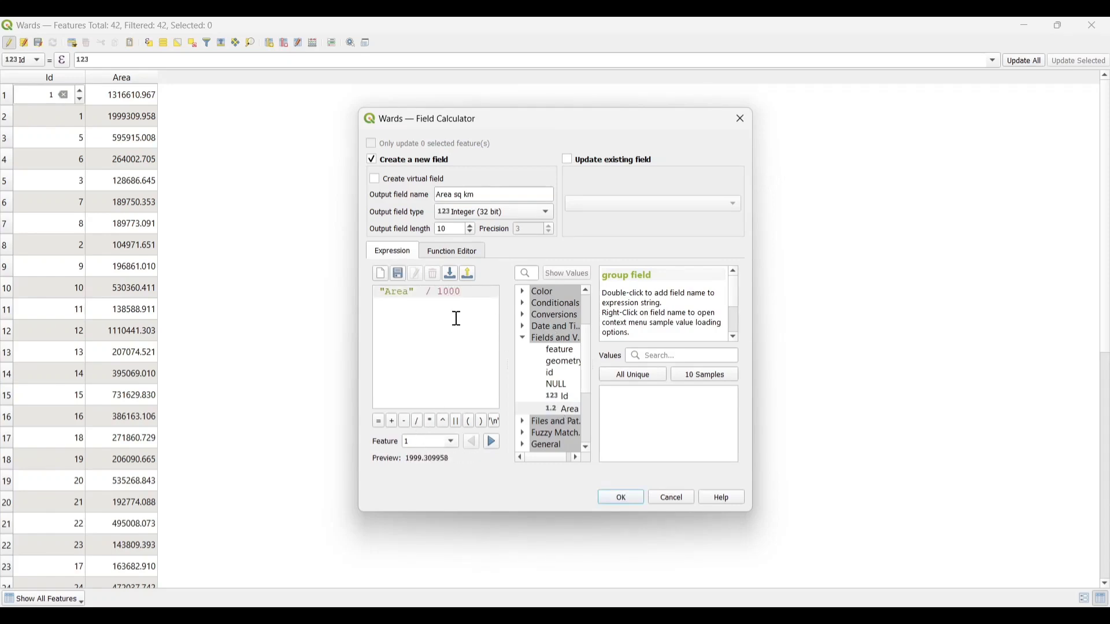
click(632, 497)
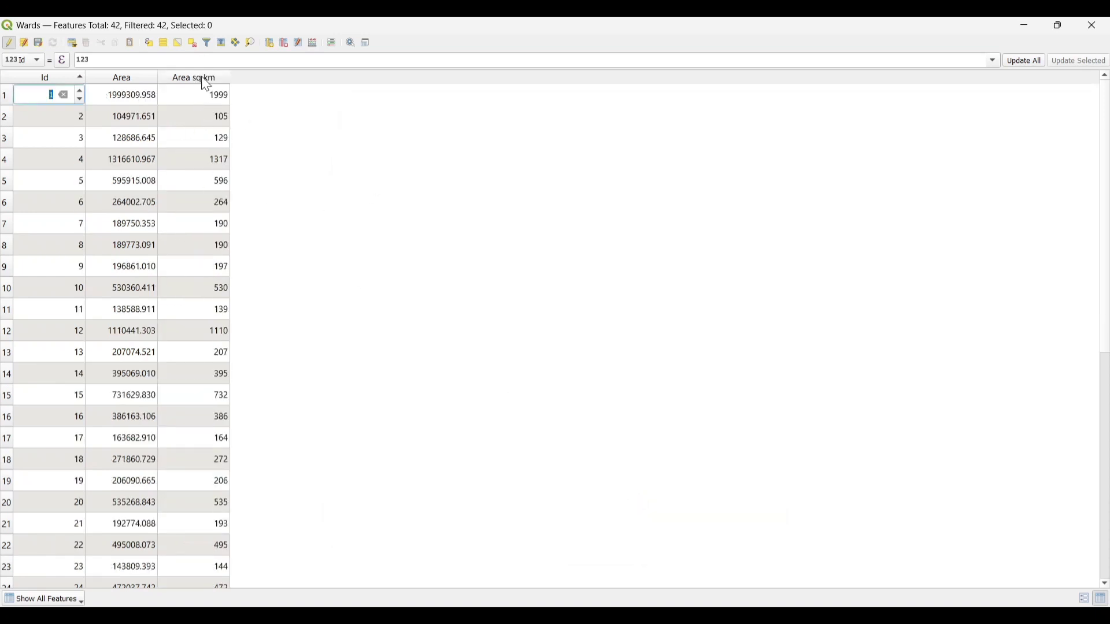
- Save the Wards edits, then open the NATIONAL HIGHWAY NAME attribute table with nothing selected
click(9, 43)
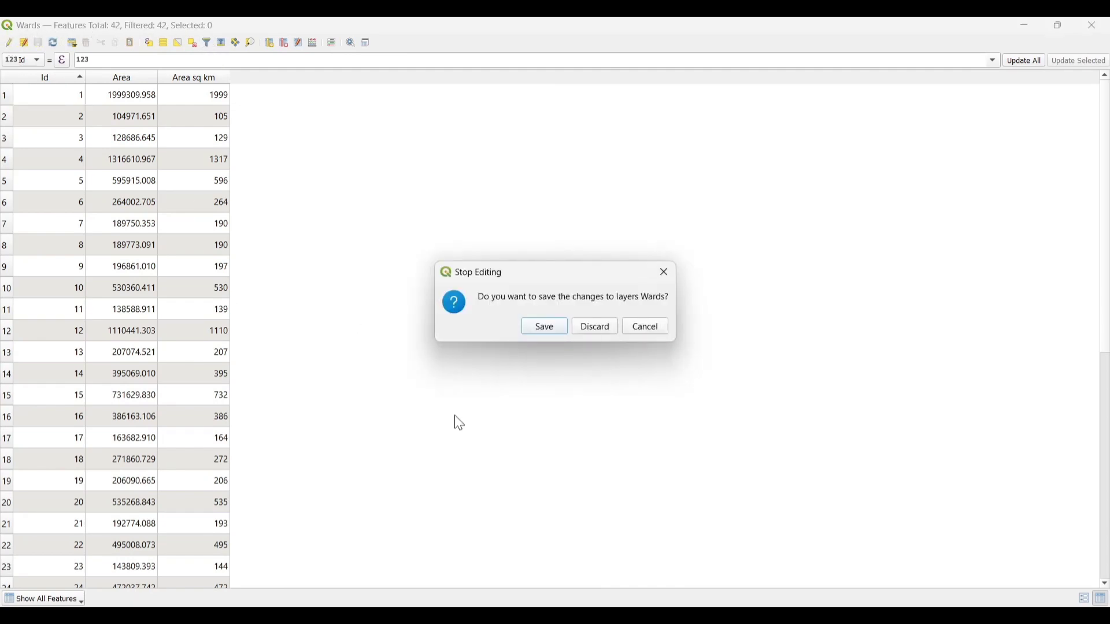
click(546, 327)
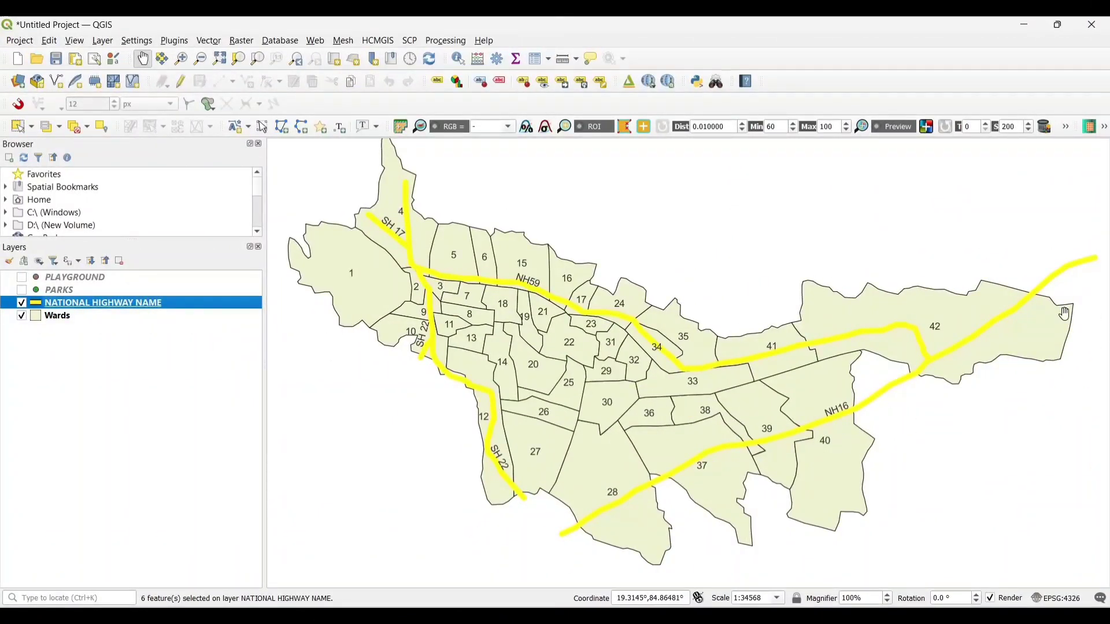
right_click(90, 305)
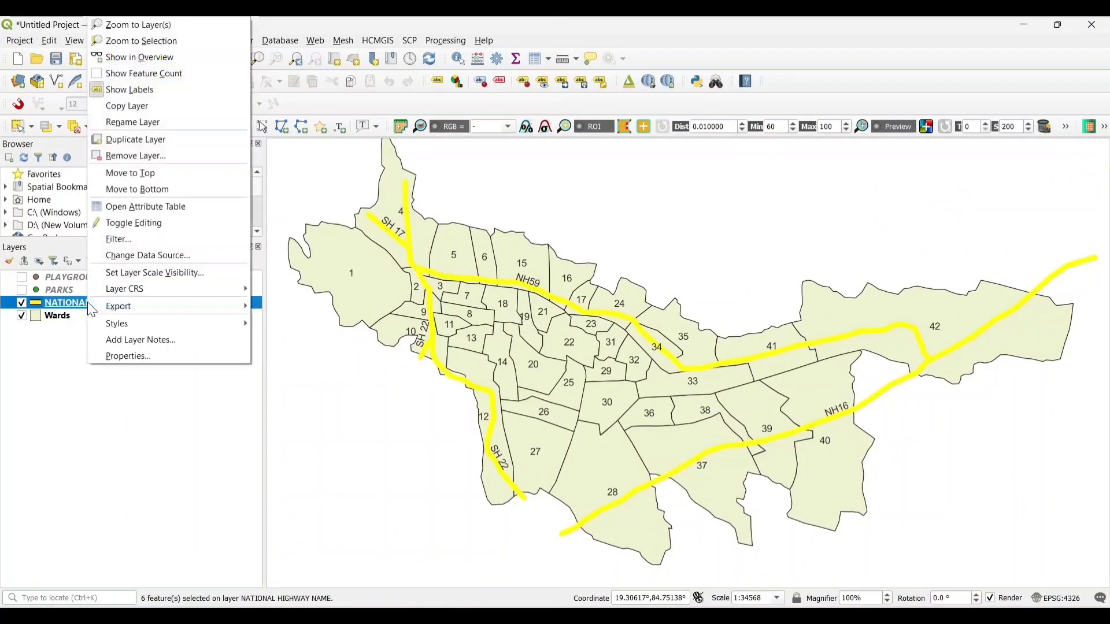
click(142, 213)
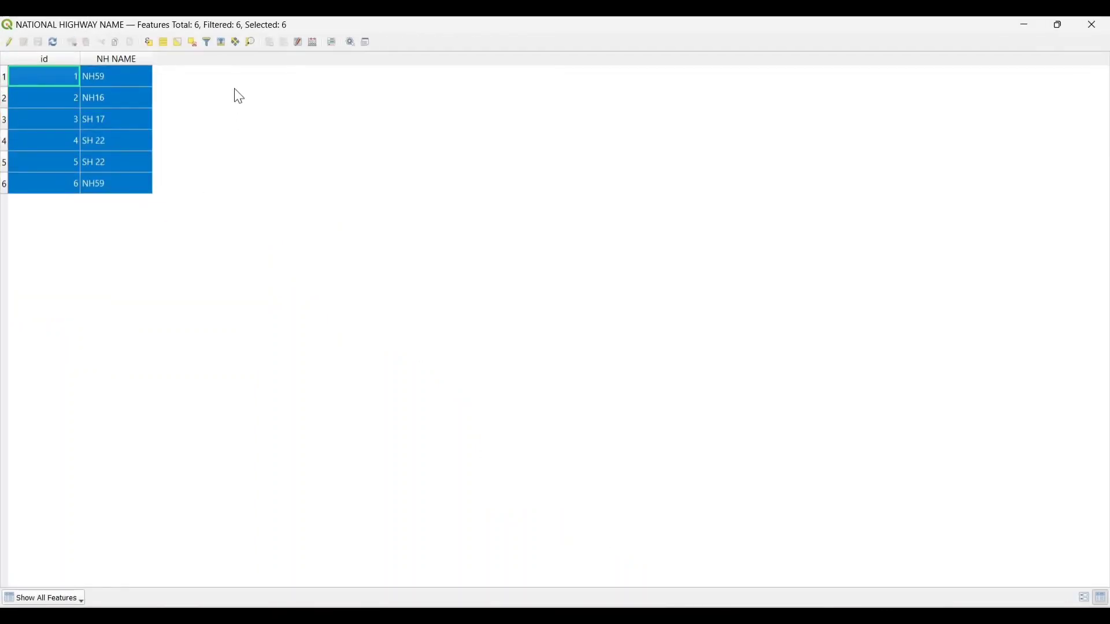
click(192, 42)
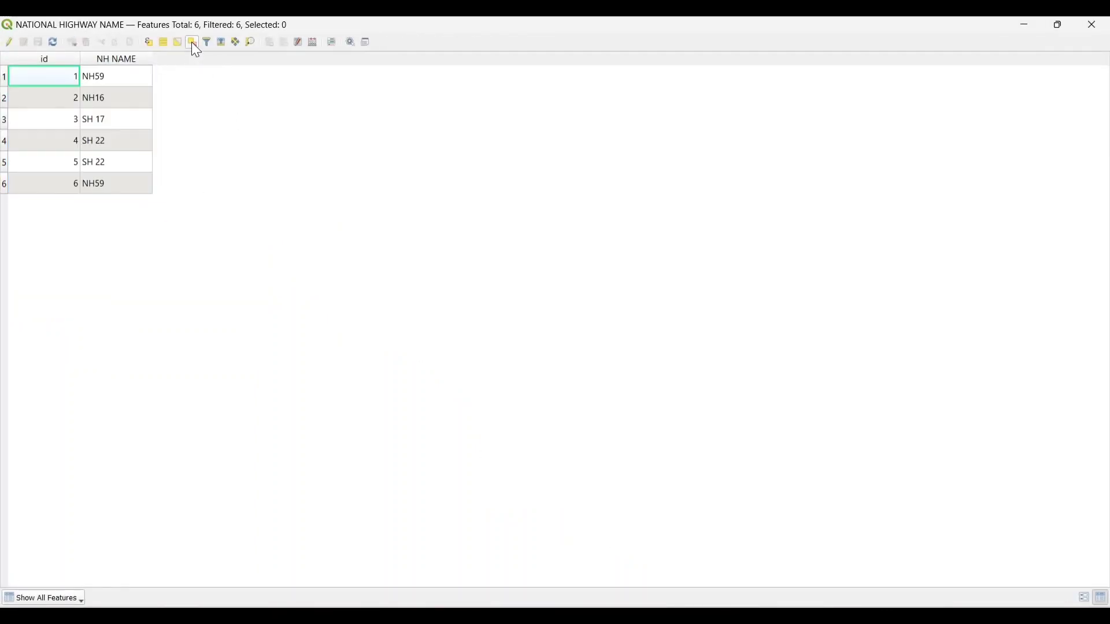
- Create a Length field on the highway layer from $length, e.g. 10003 for NH59
click(314, 42)
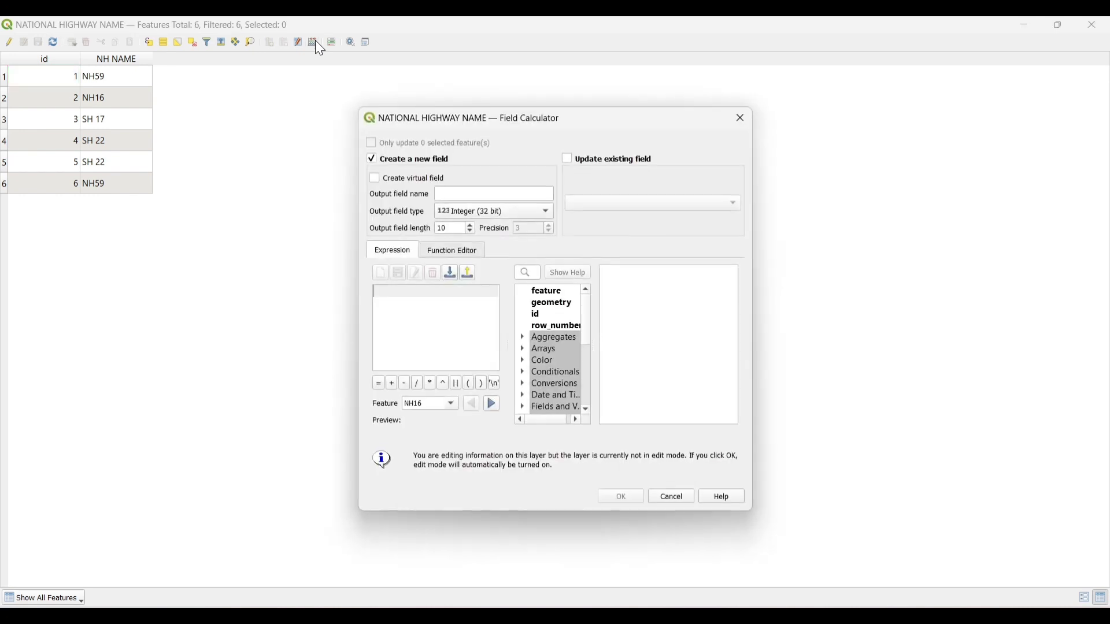
click(537, 196)
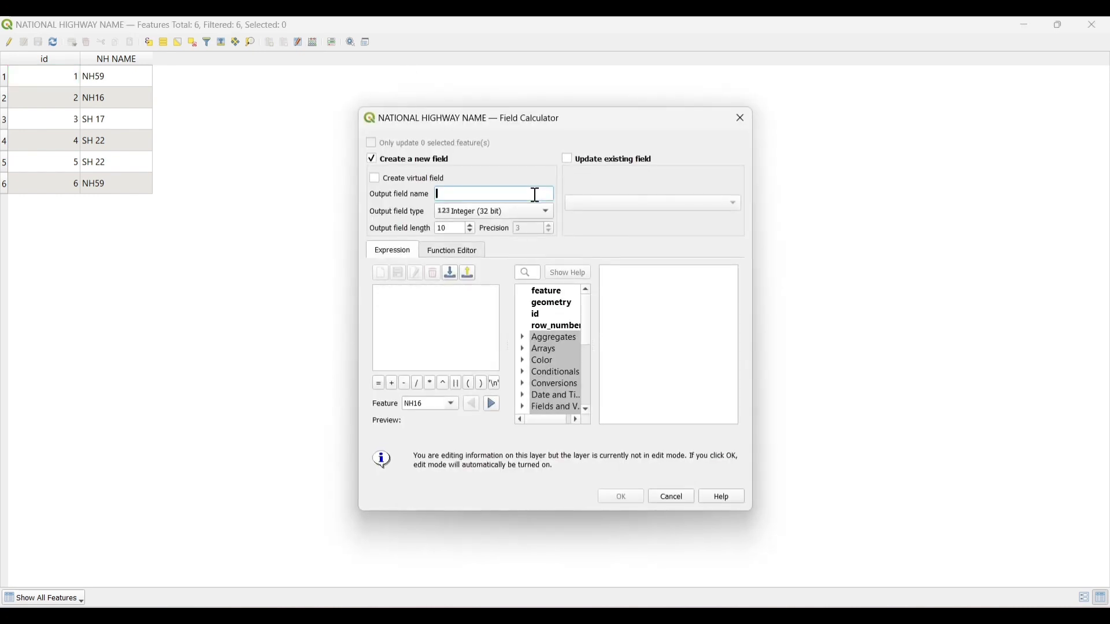
text(Length)
scroll(555, 366, down, 2)
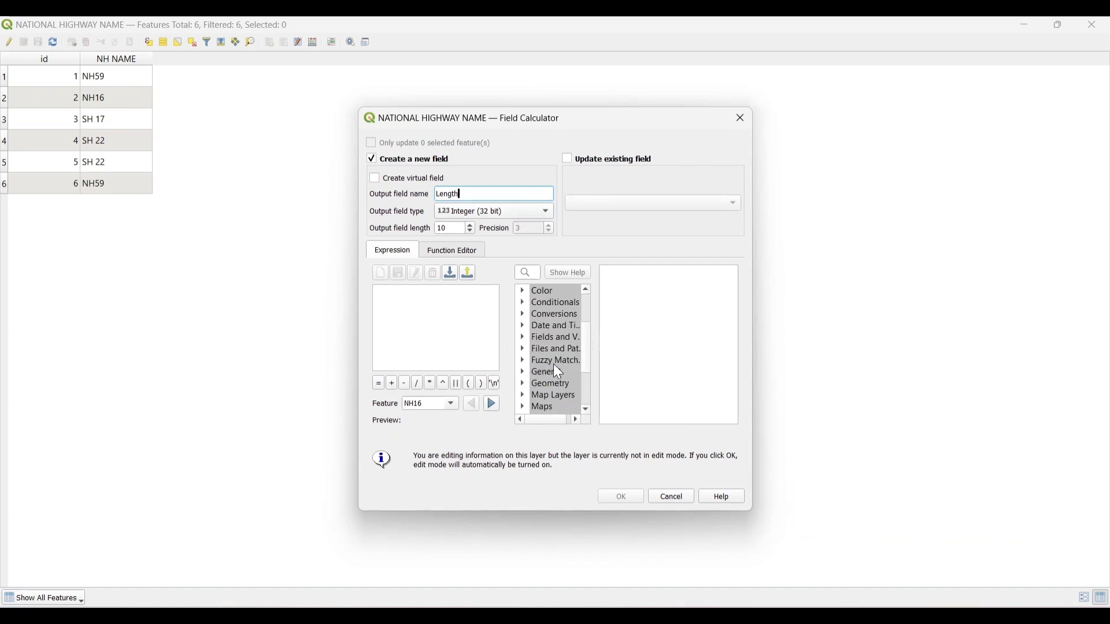
click(525, 387)
scroll(543, 377, down, 3)
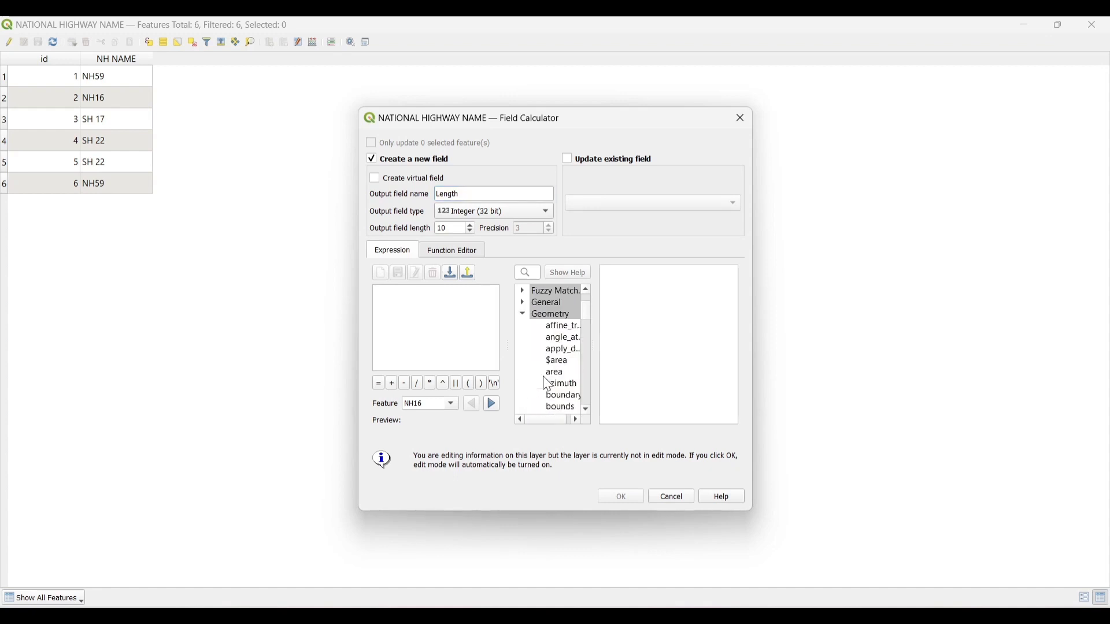
scroll(546, 379, down, 15)
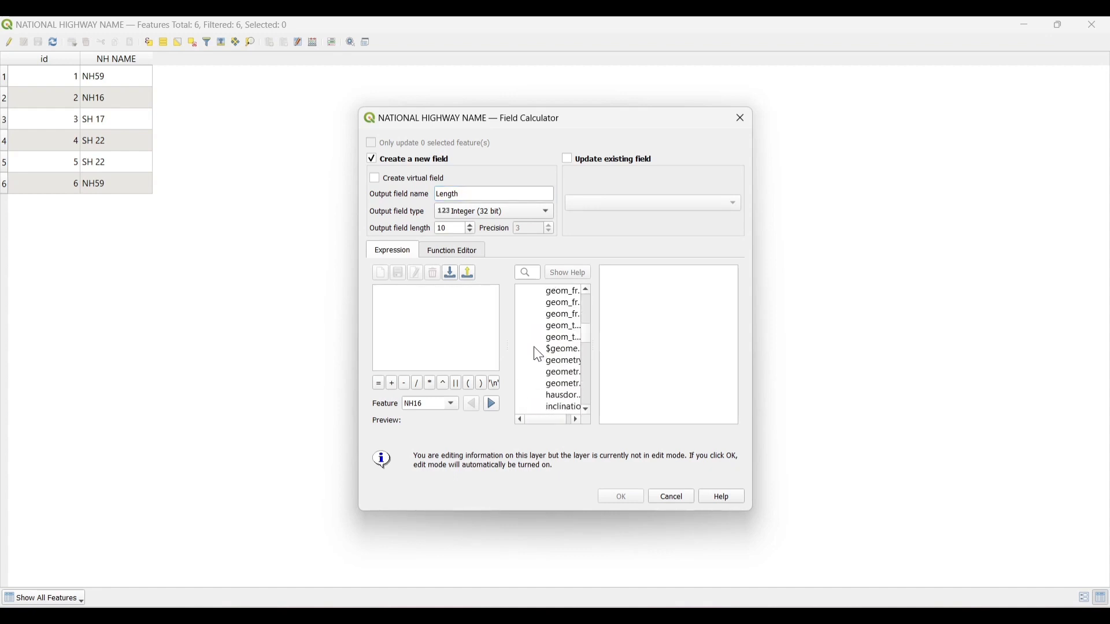
scroll(539, 354, down, 1)
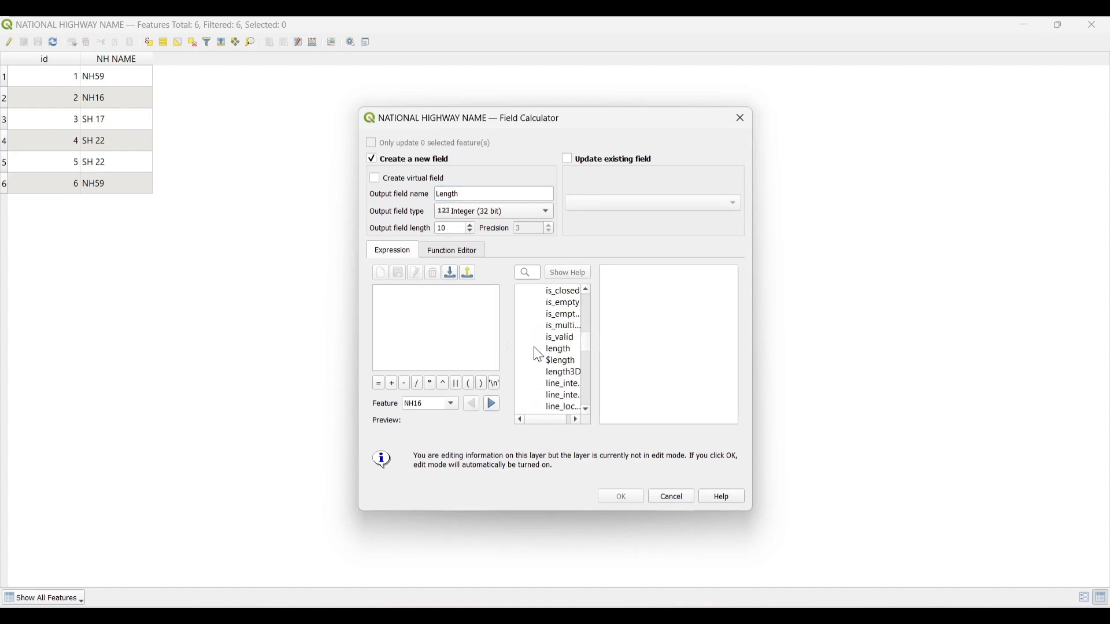
click(563, 363)
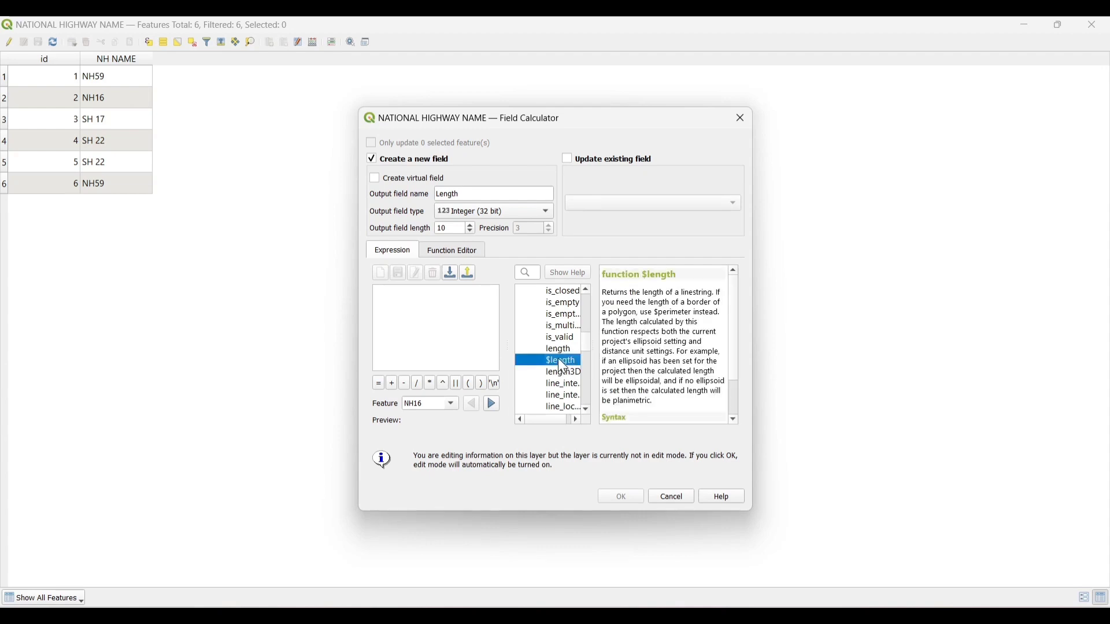
double_click(561, 363)
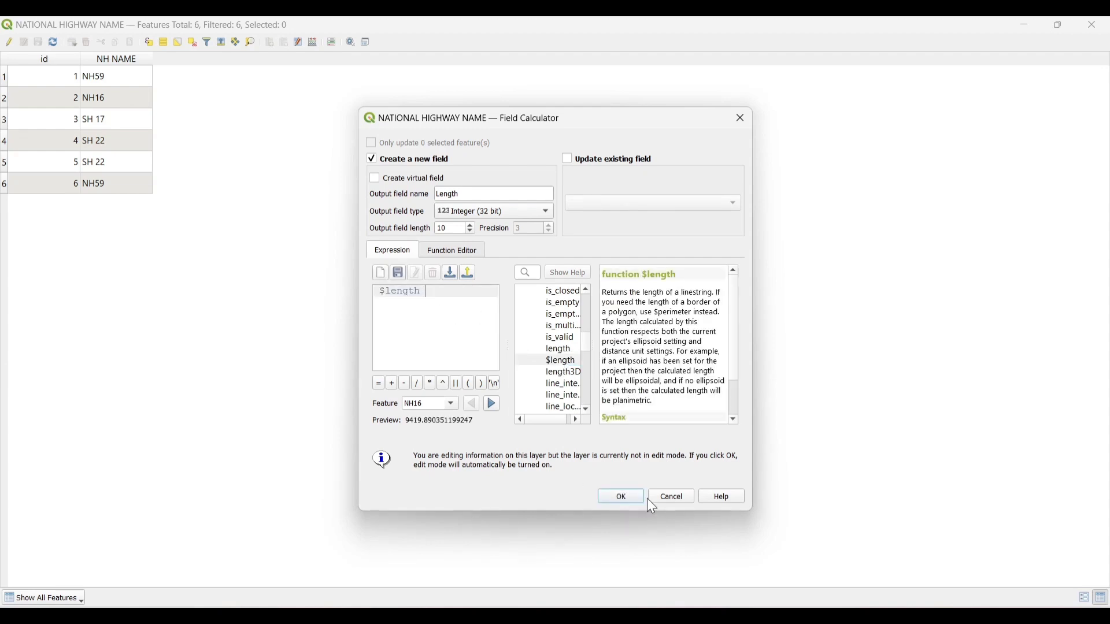
click(622, 491)
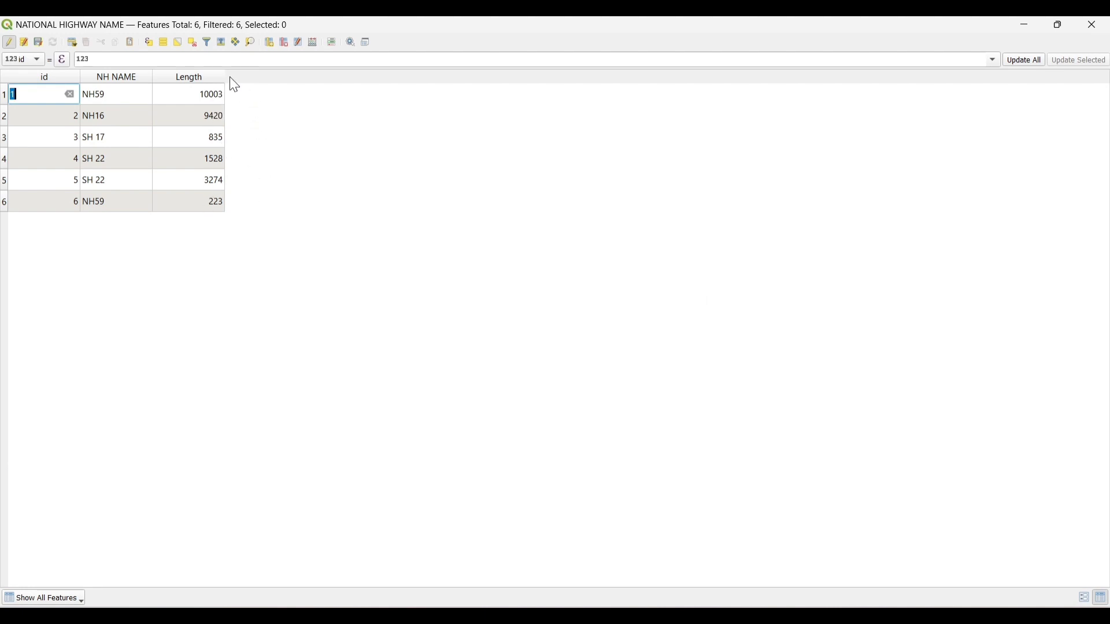
- Add a 'Length km' field to the highway layer calculated as "Length" / 1000
click(313, 43)
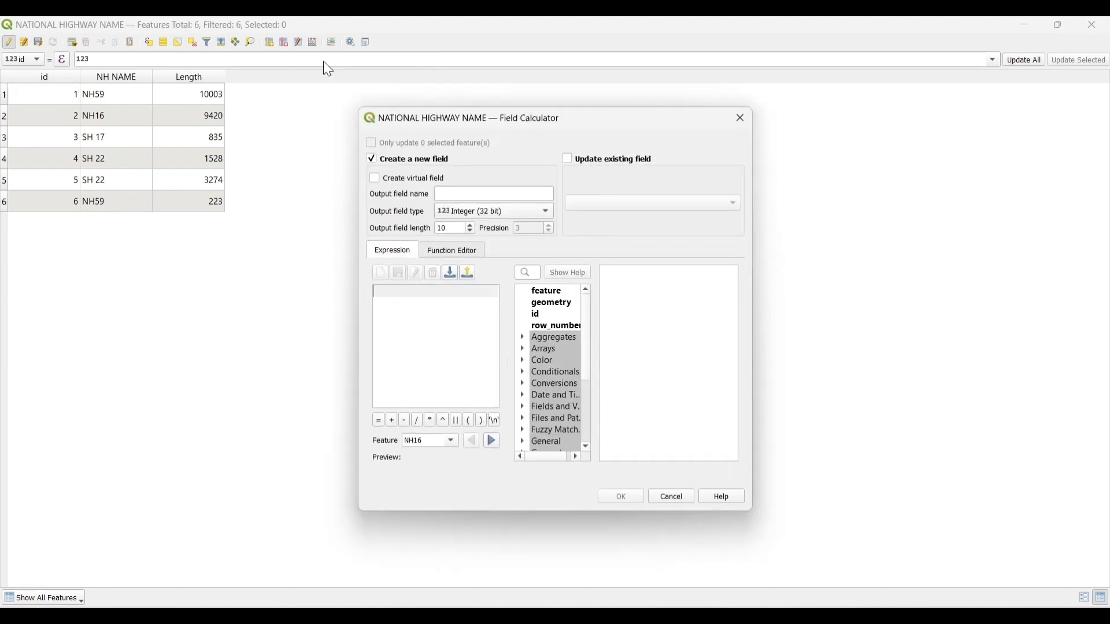
click(494, 195)
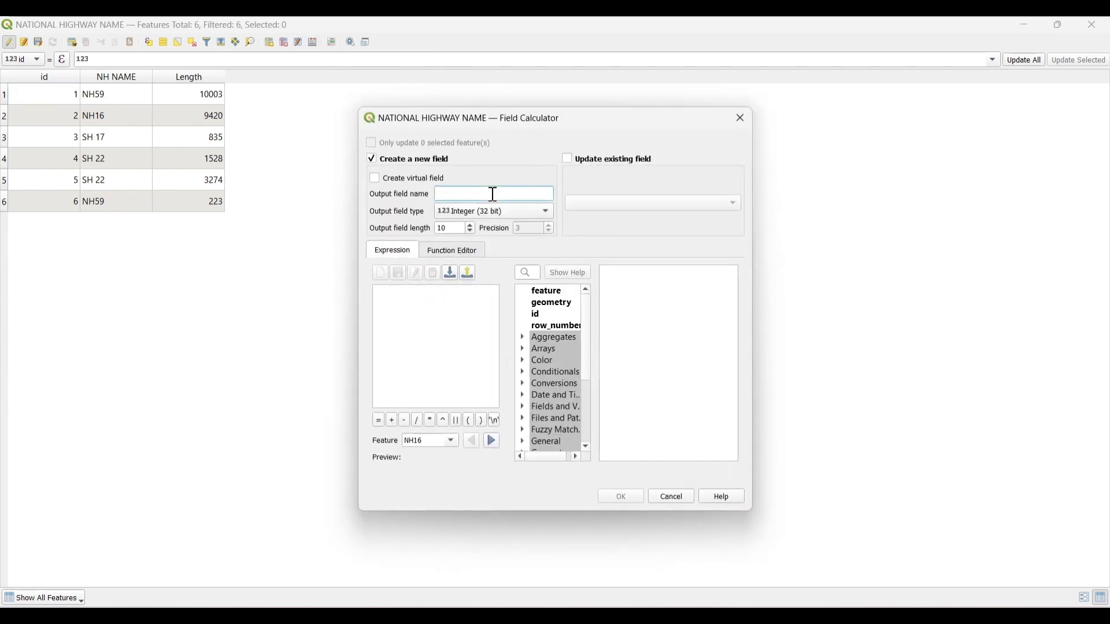
text(Length)
text( sq)
key(BackSpace)
key(BackSpace)
text(km)
scroll(566, 397, down, 1)
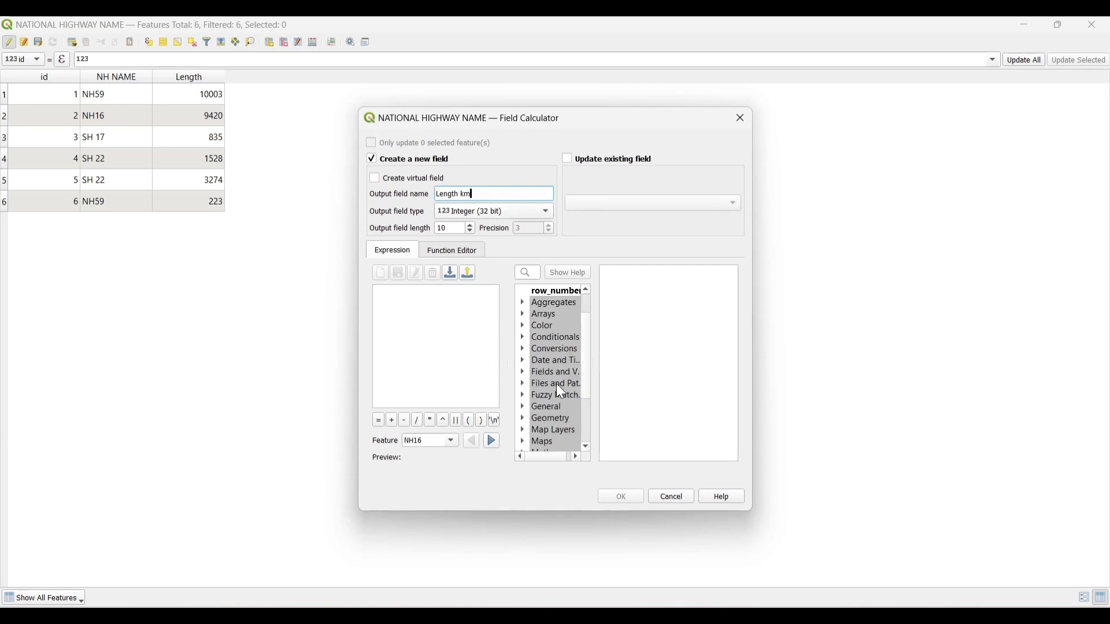
click(523, 372)
scroll(549, 397, down, 1)
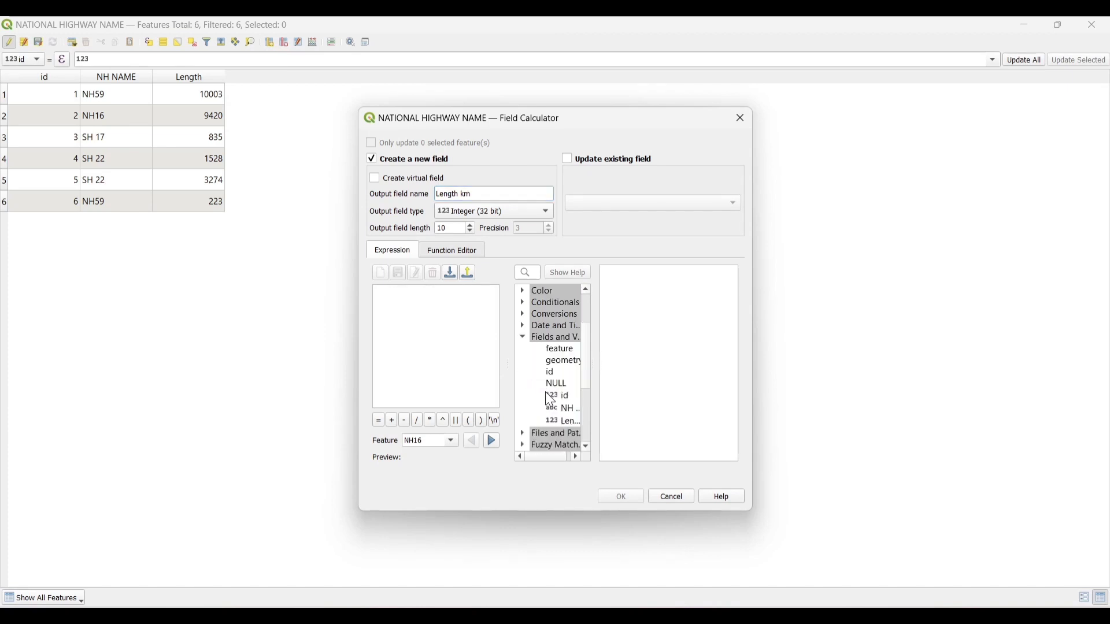
click(572, 425)
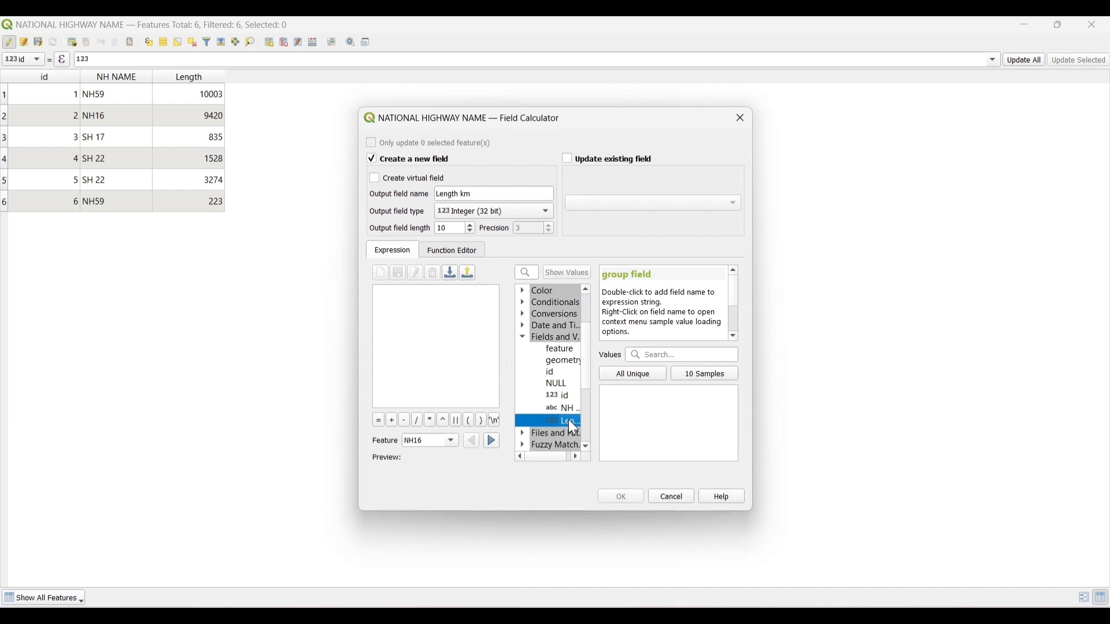
double_click(572, 425)
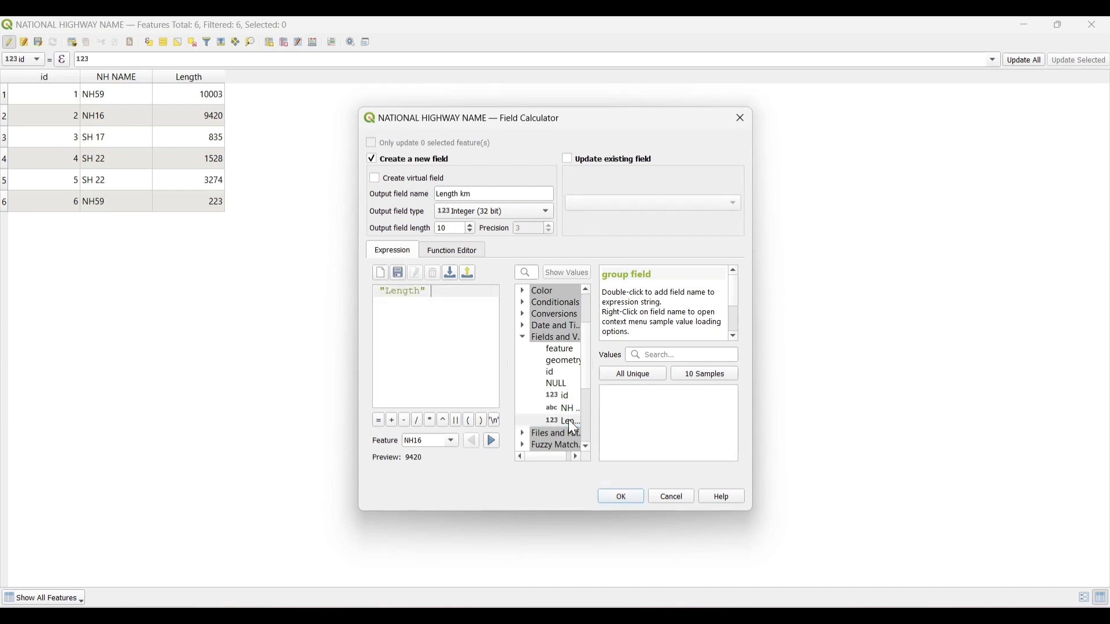
click(418, 421)
text(1000)
click(622, 501)
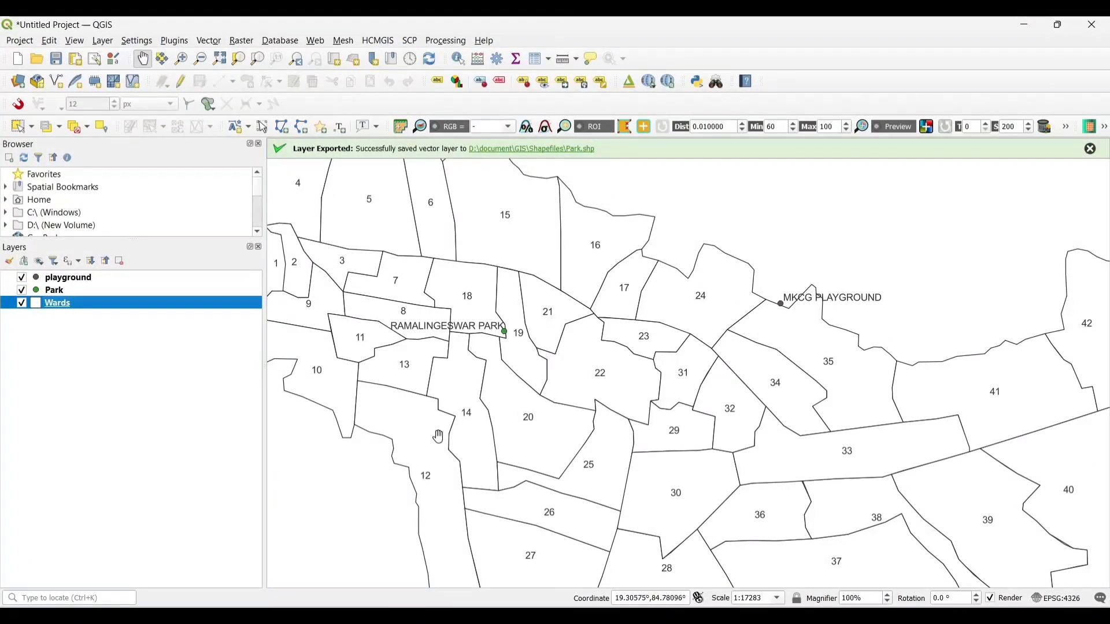
- Set up a Distance Matrix with Park as input and playground as target points
click(1090, 149)
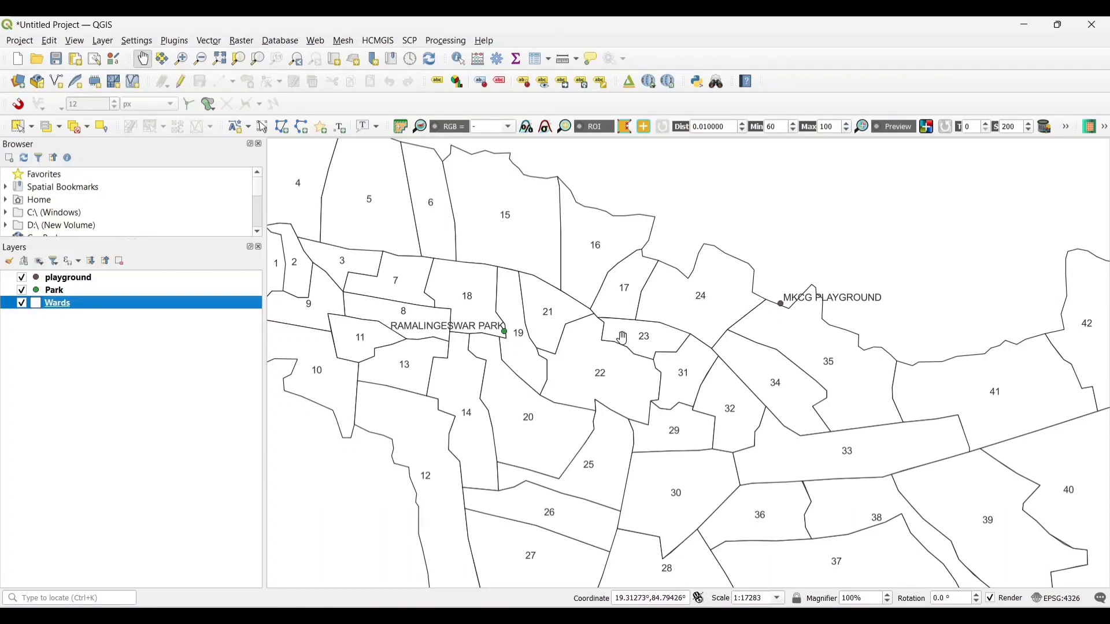
click(211, 41)
mouse_move(237, 90)
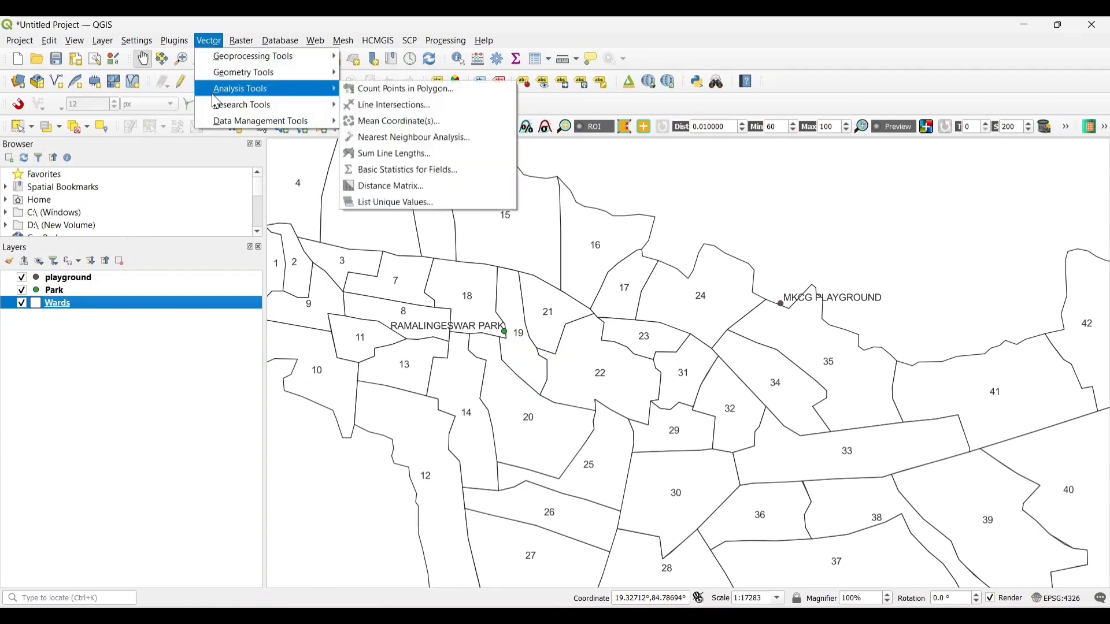
click(413, 188)
click(379, 146)
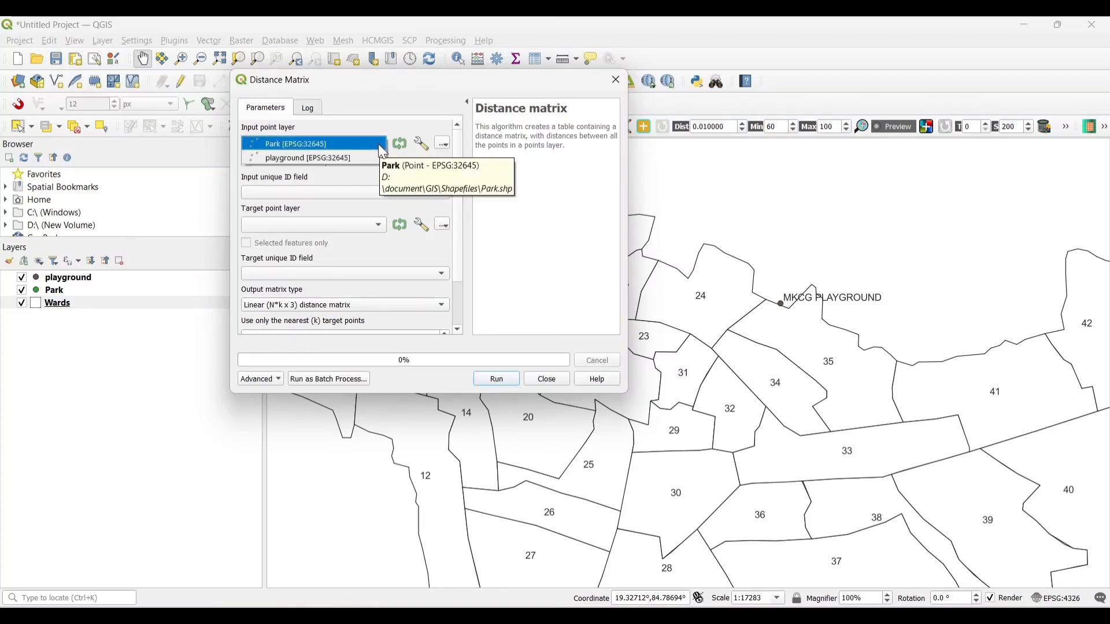
click(380, 145)
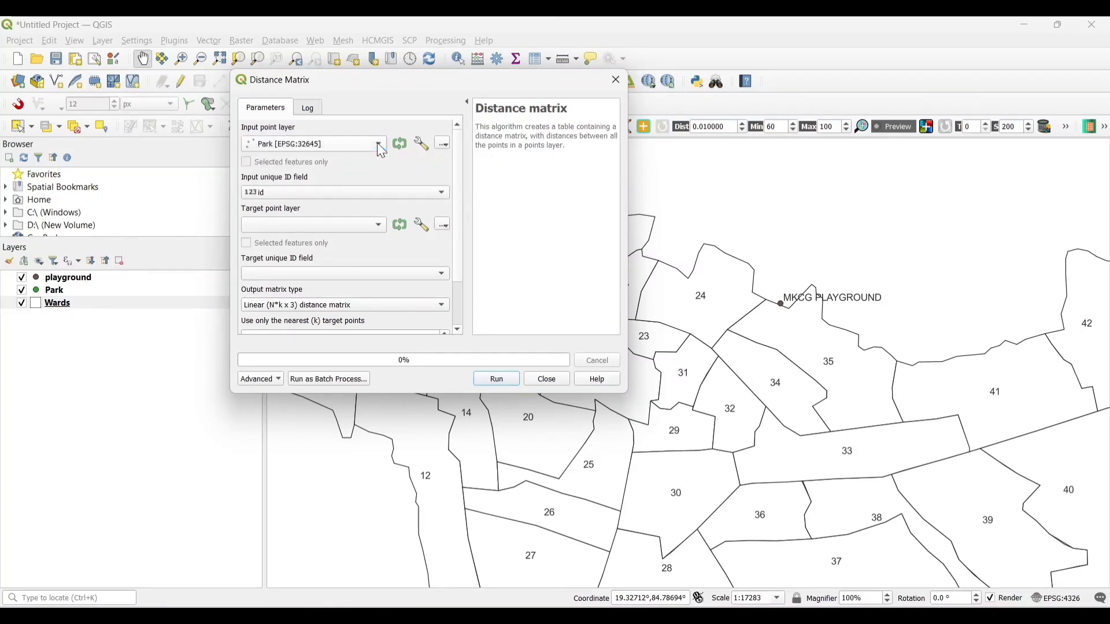
click(383, 228)
click(348, 236)
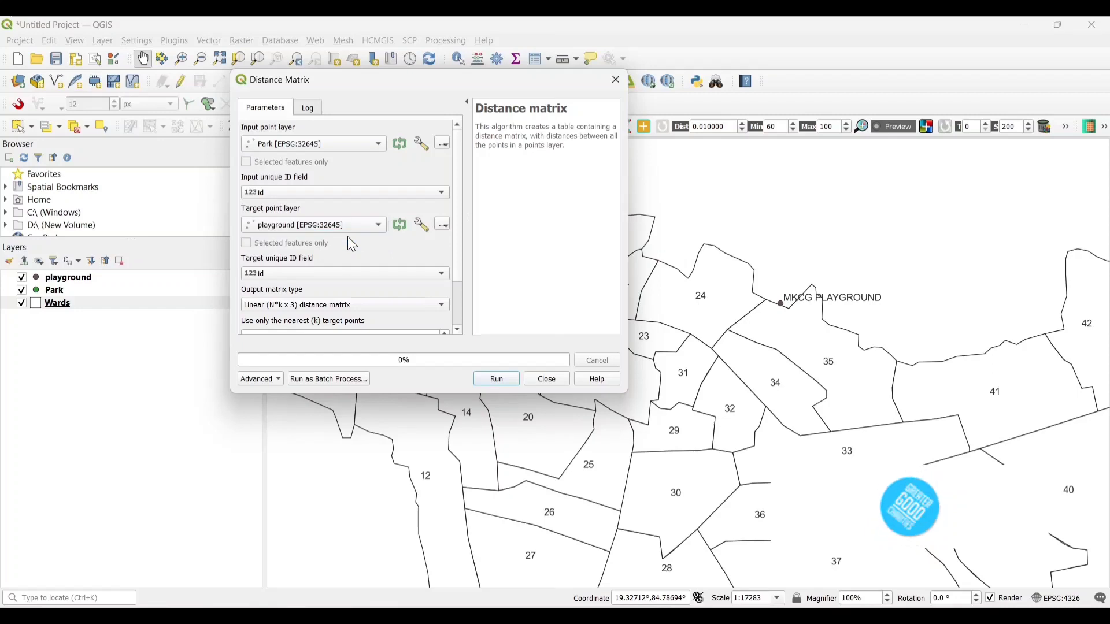
- Save the output as 'Distance between park and ground' and run the matrix
scroll(400, 260, down, 1)
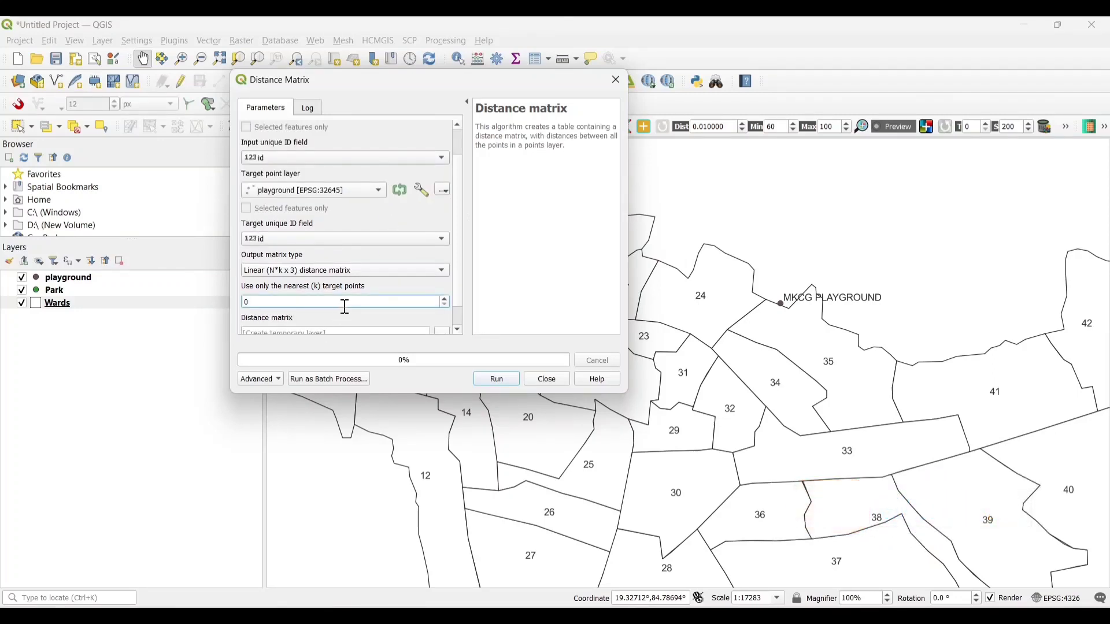
scroll(375, 318, down, 1)
click(443, 308)
click(474, 335)
text(D)
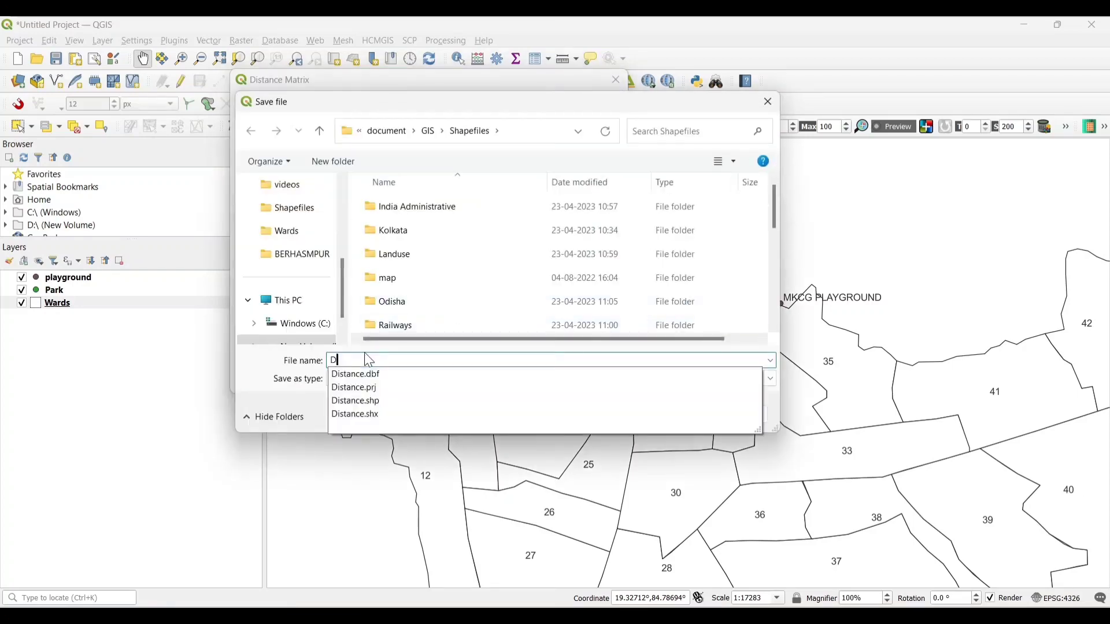
text(istance between park and ground)
click(664, 415)
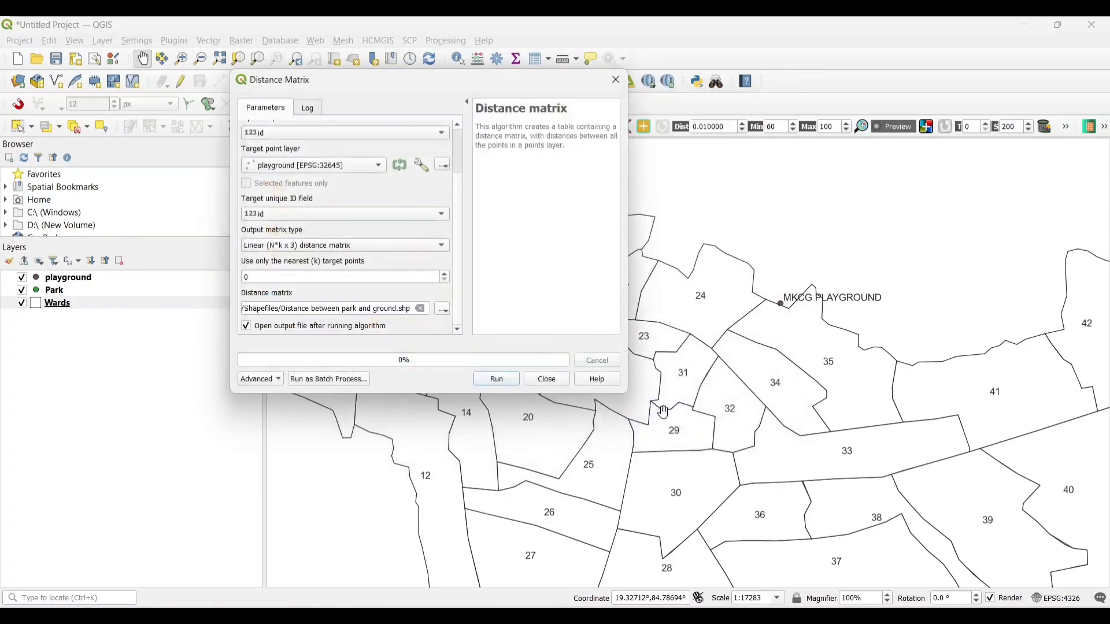
click(499, 376)
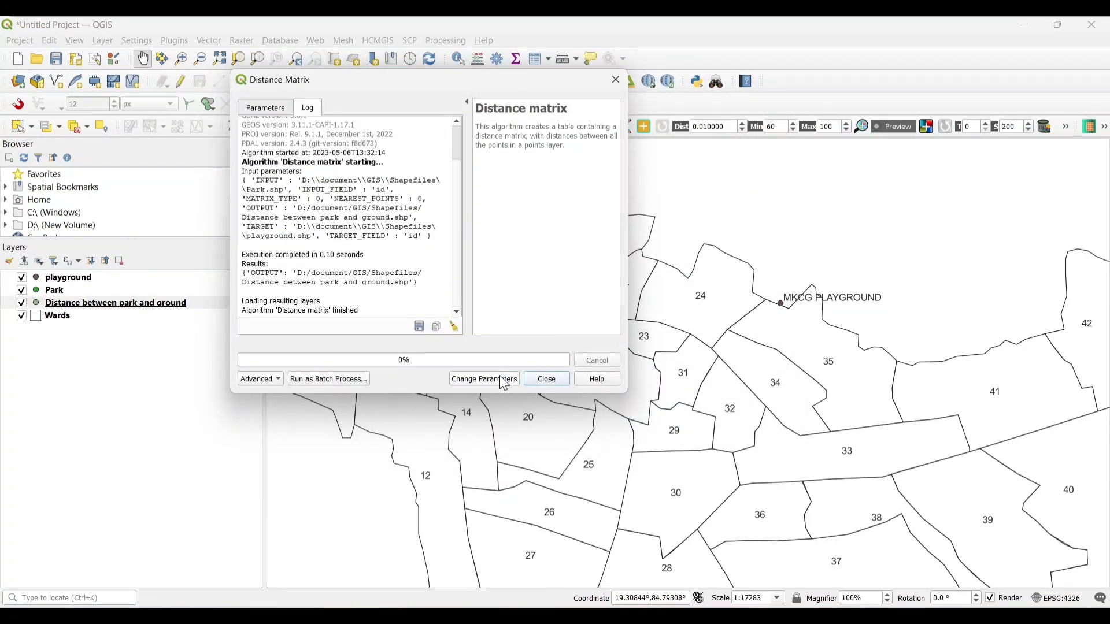
click(549, 383)
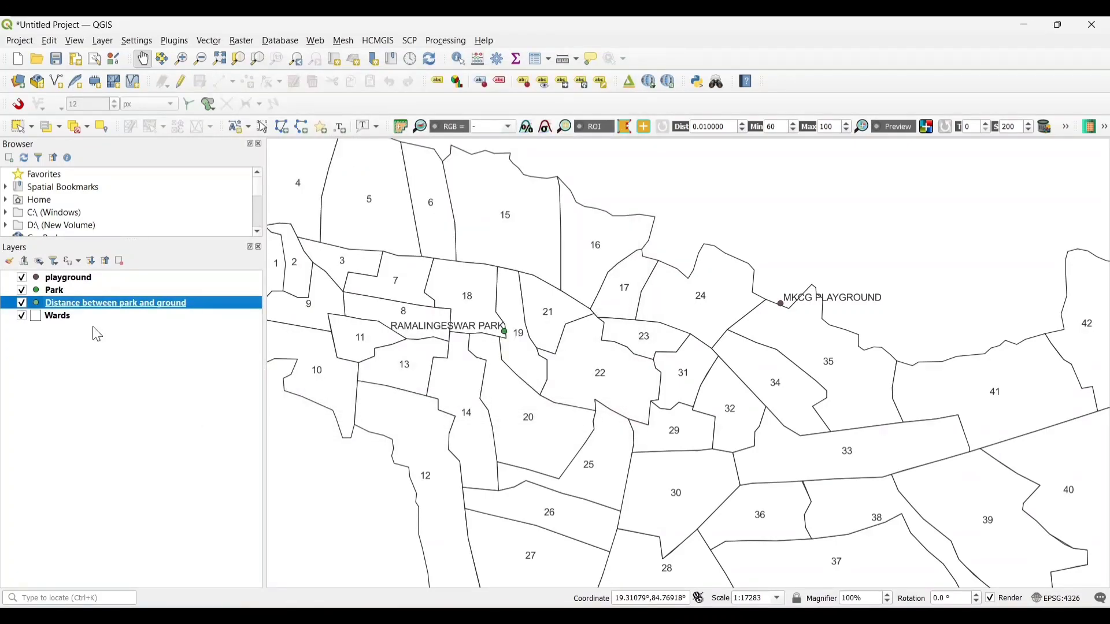
- Move the distance layer to the top of the list and open its attribute table
drag(64, 303, 59, 283)
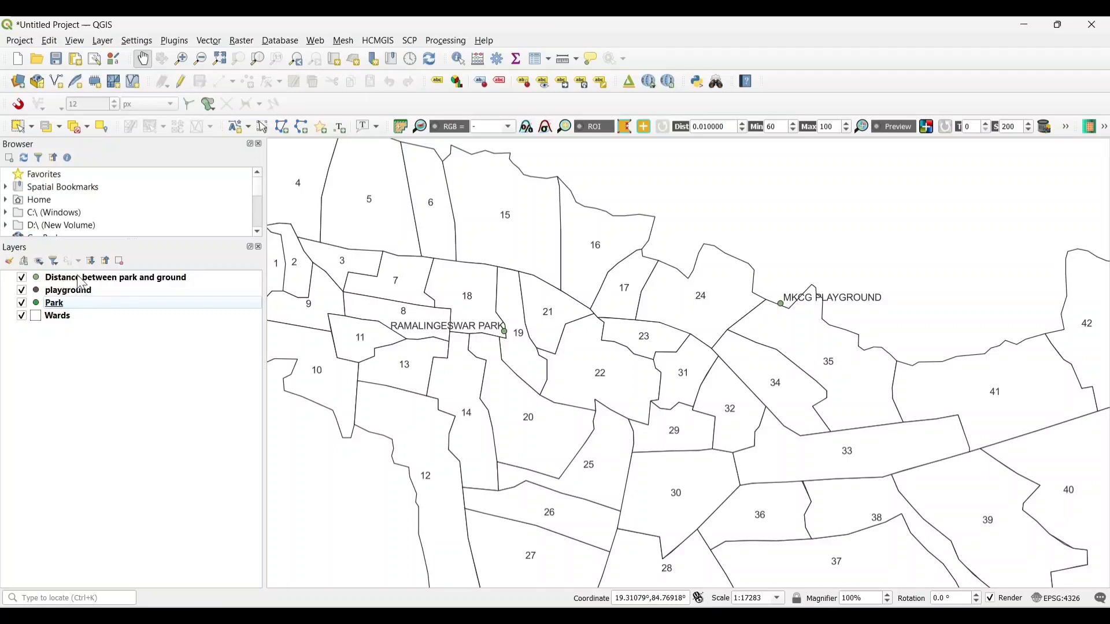
right_click(83, 284)
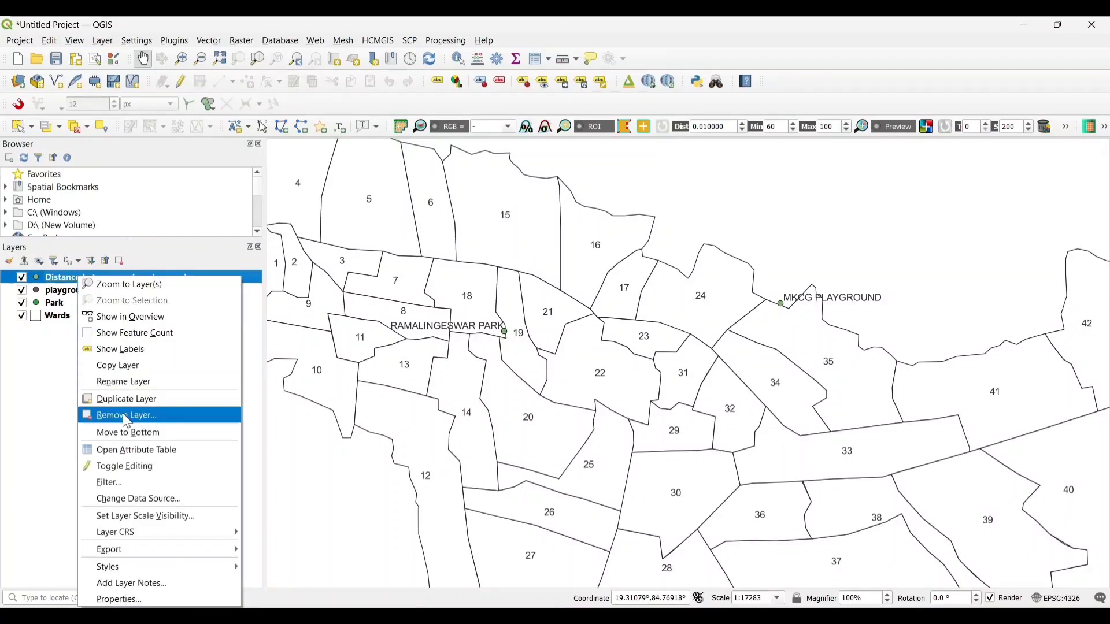
click(119, 451)
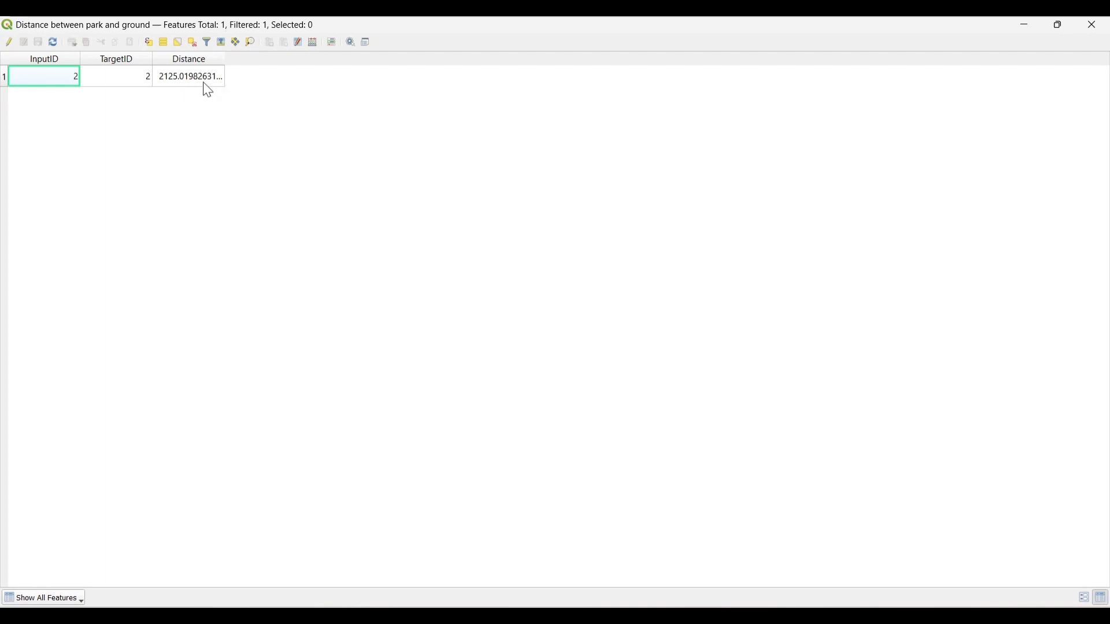
- Add a 'Dist km' field calculated as "Distance" / 1000
click(314, 42)
text(Distance k)
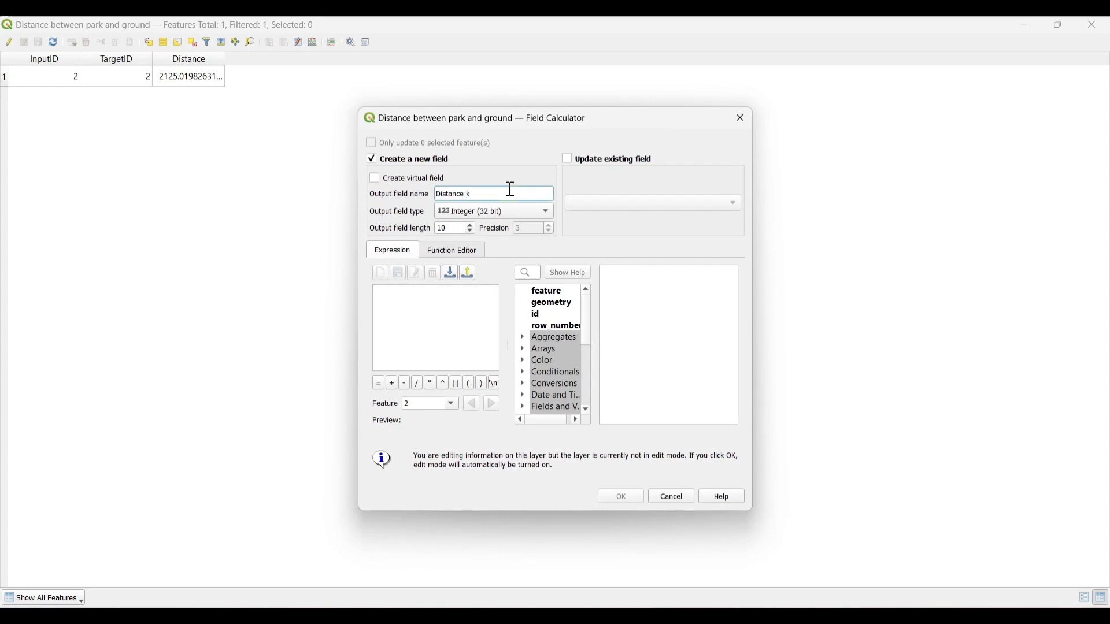
key(BackSpace)
key(BackSpace)
key(BackSpace)
key(BackSpace)
key(BackSpace)
text(km)
click(536, 405)
scroll(538, 359, down, 2)
click(522, 335)
double_click(563, 386)
click(417, 383)
text(1000)
click(616, 498)
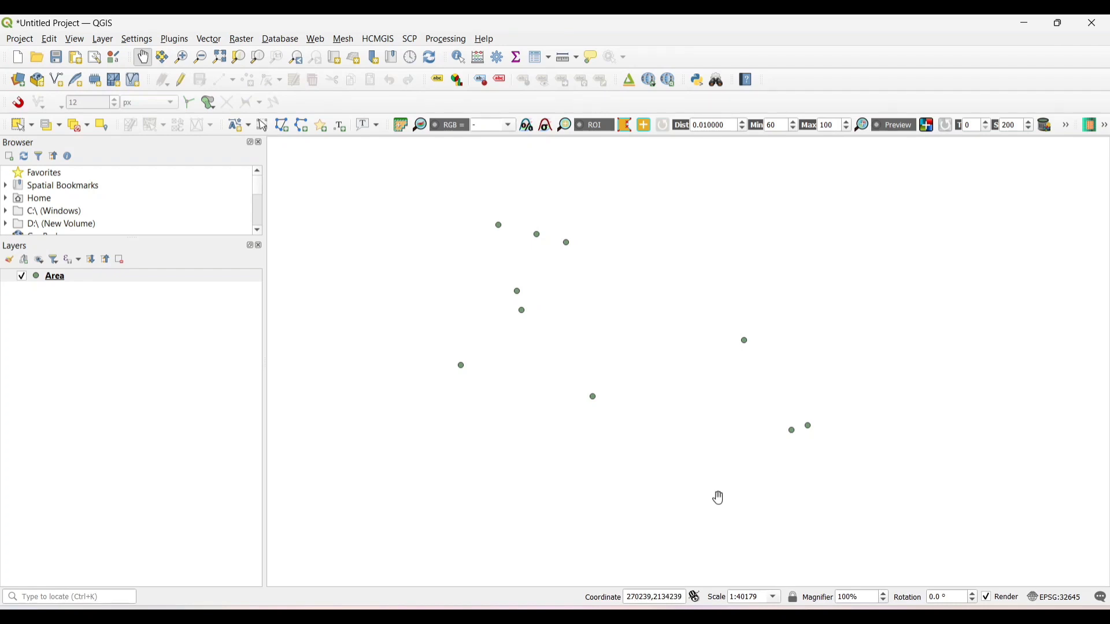
- Find Lat Lon Tools by searching 'lat' in the plugin manager and install it
click(173, 40)
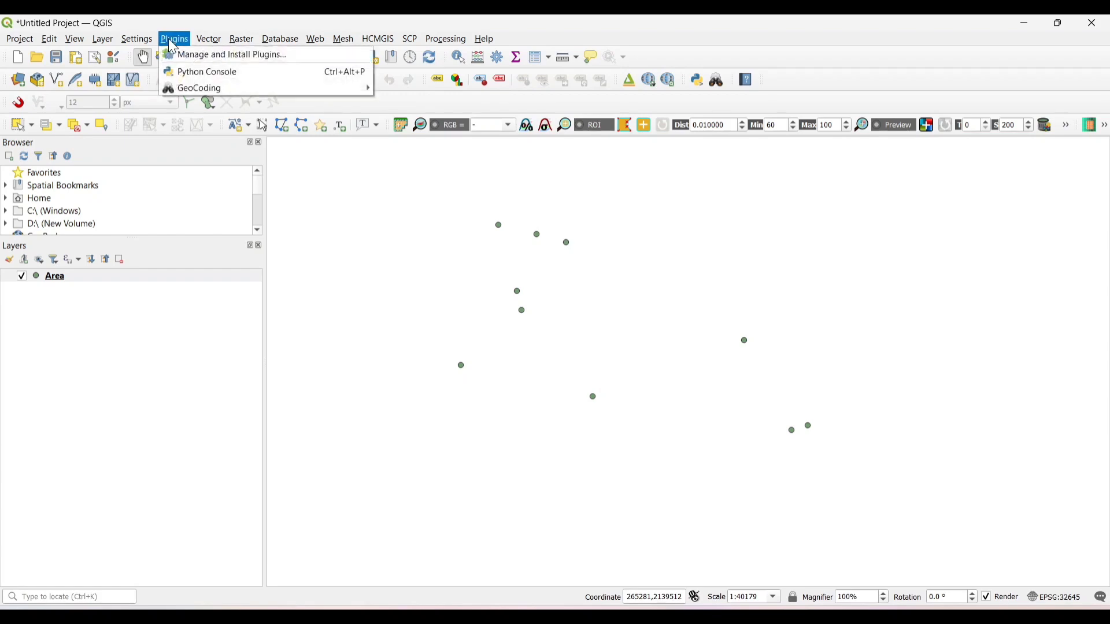
click(178, 54)
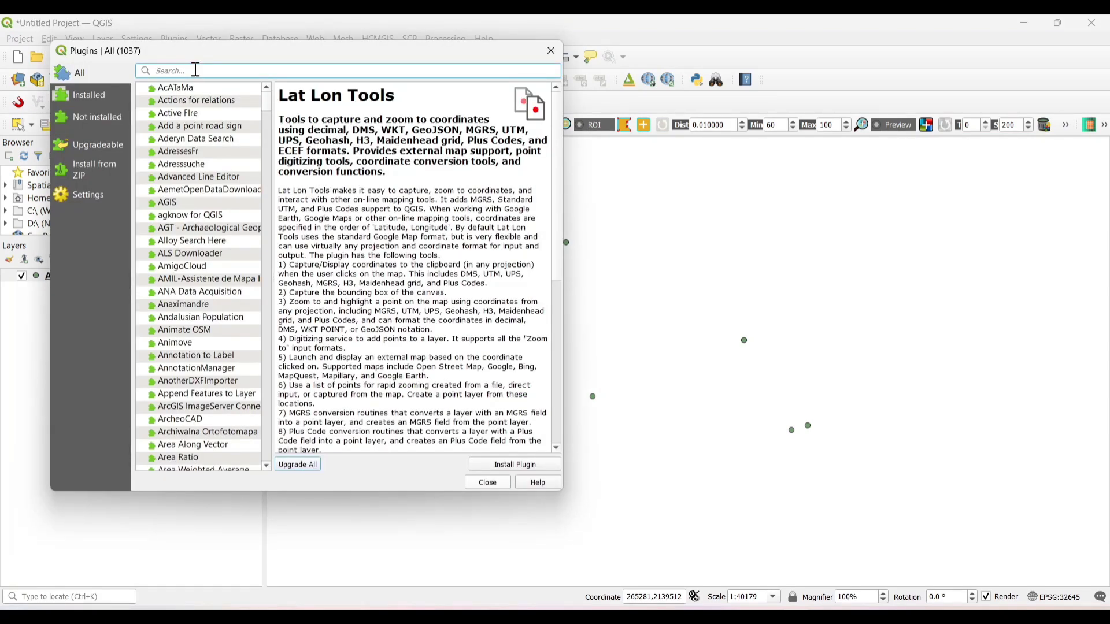
click(196, 70)
text(lat)
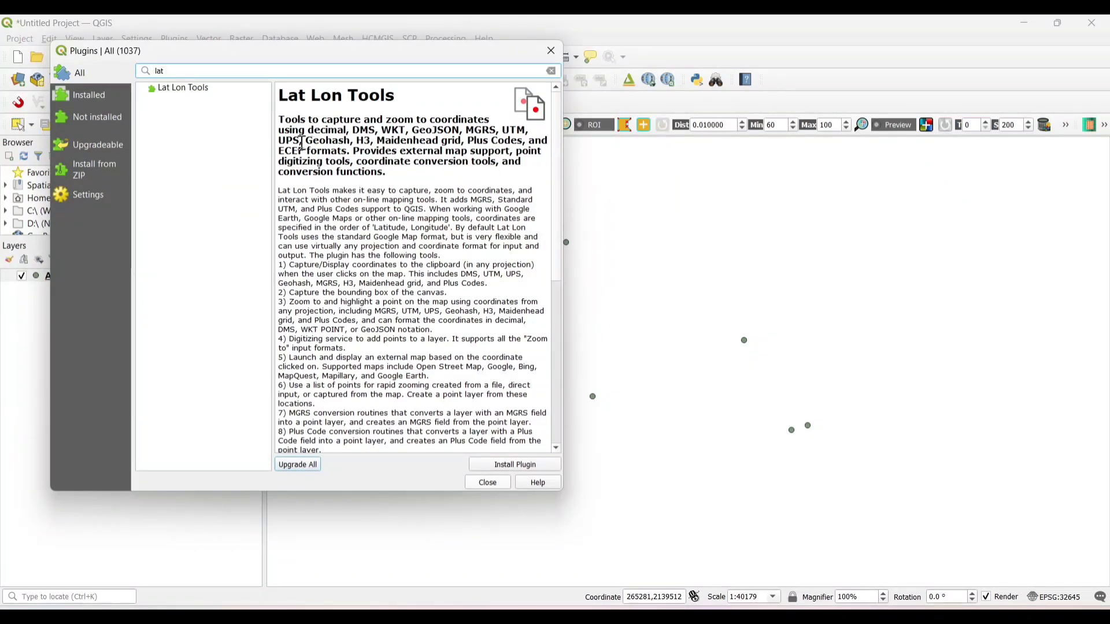
click(211, 94)
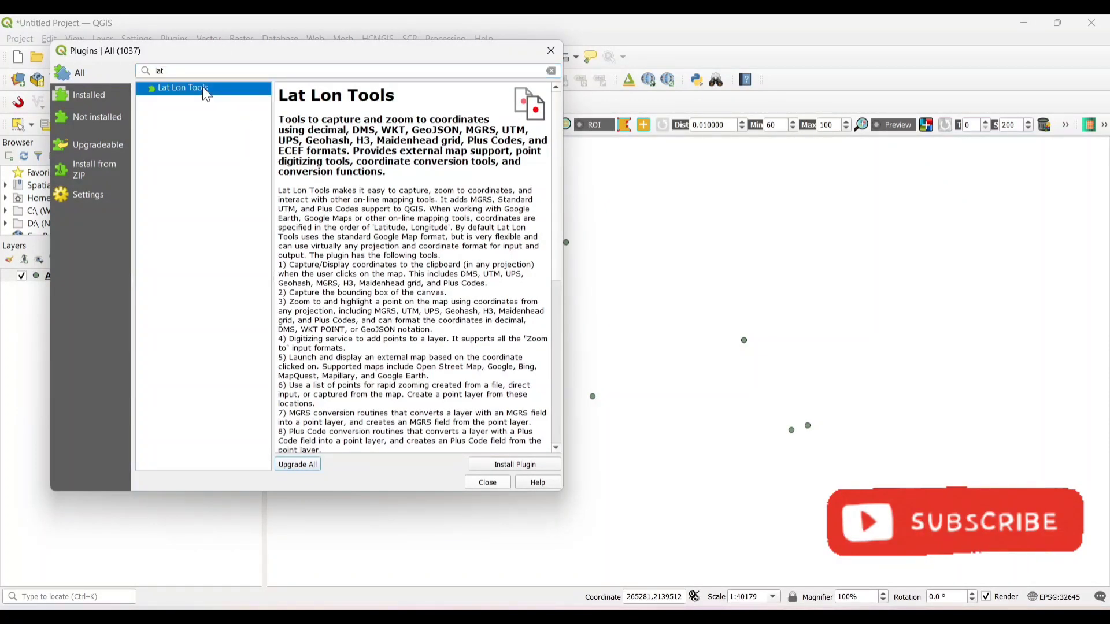
click(516, 466)
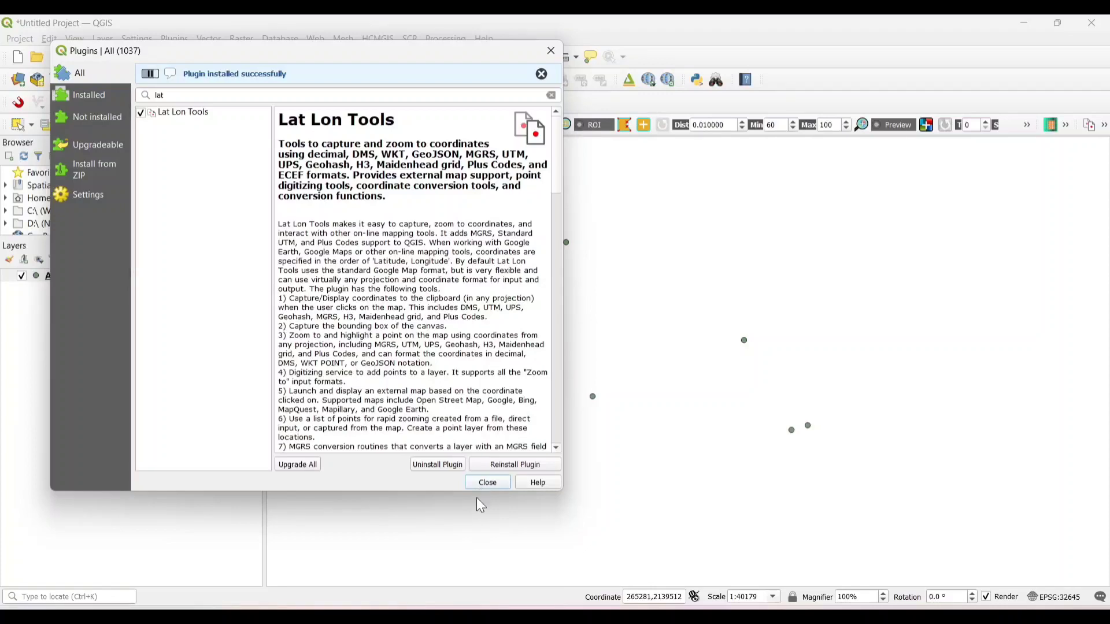
click(474, 483)
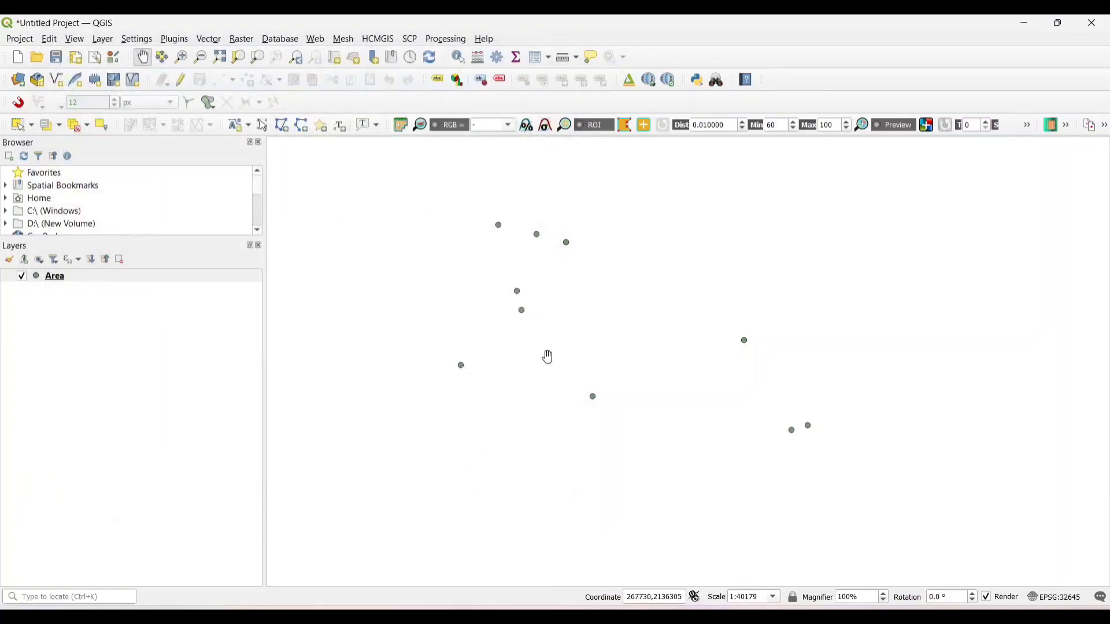
- Launch Lat Lon Tools' Point layer to fields conversion, keeping coordinates in 2 fields
click(179, 41)
mouse_move(176, 103)
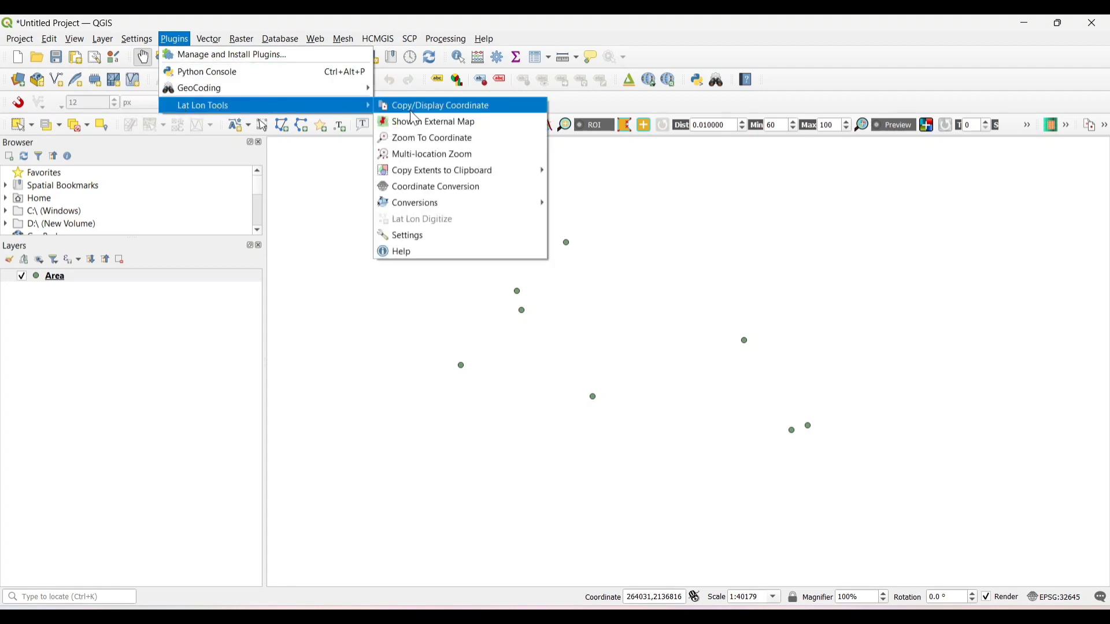
mouse_move(407, 199)
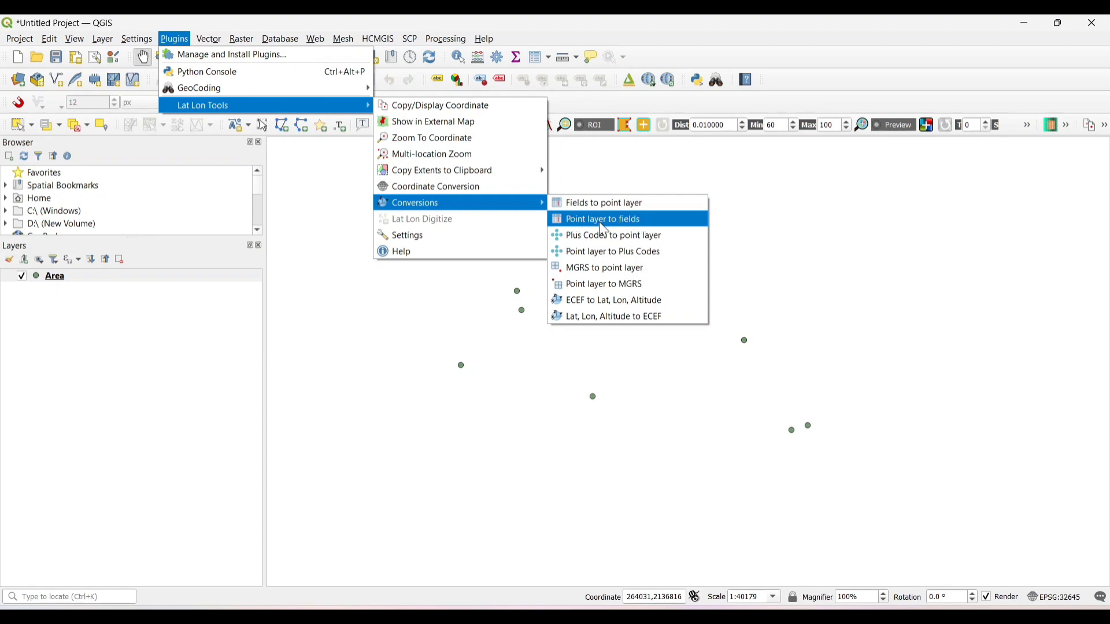
click(603, 230)
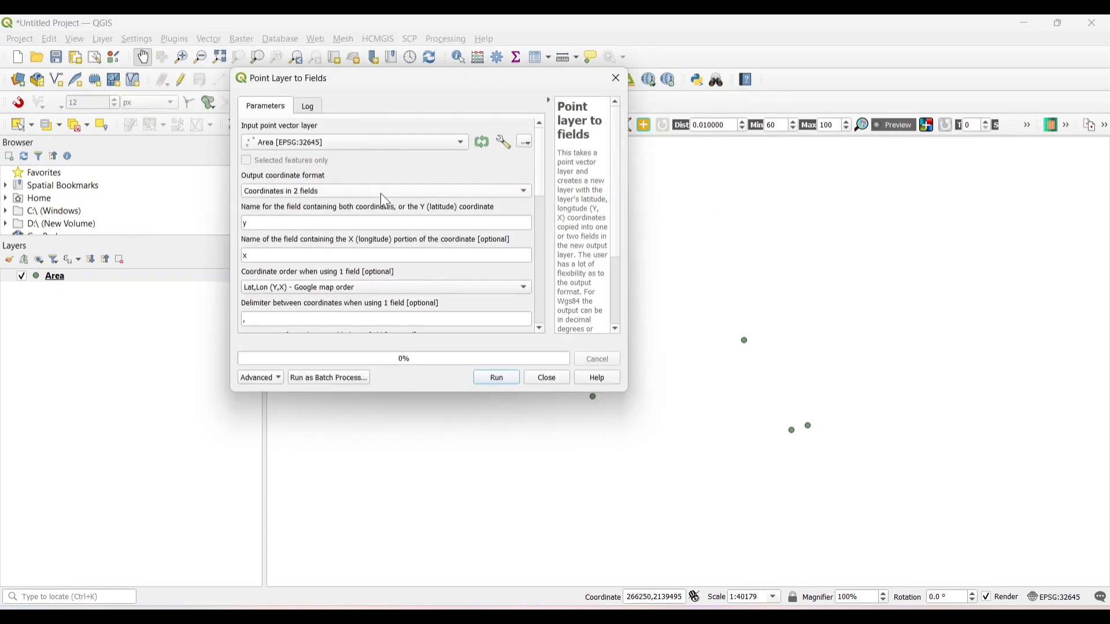
click(335, 193)
click(333, 194)
- Choose D°M'S" coordinate format with spaces between the degree, minute and second parts
scroll(541, 238, down, 1)
scroll(544, 248, down, 2)
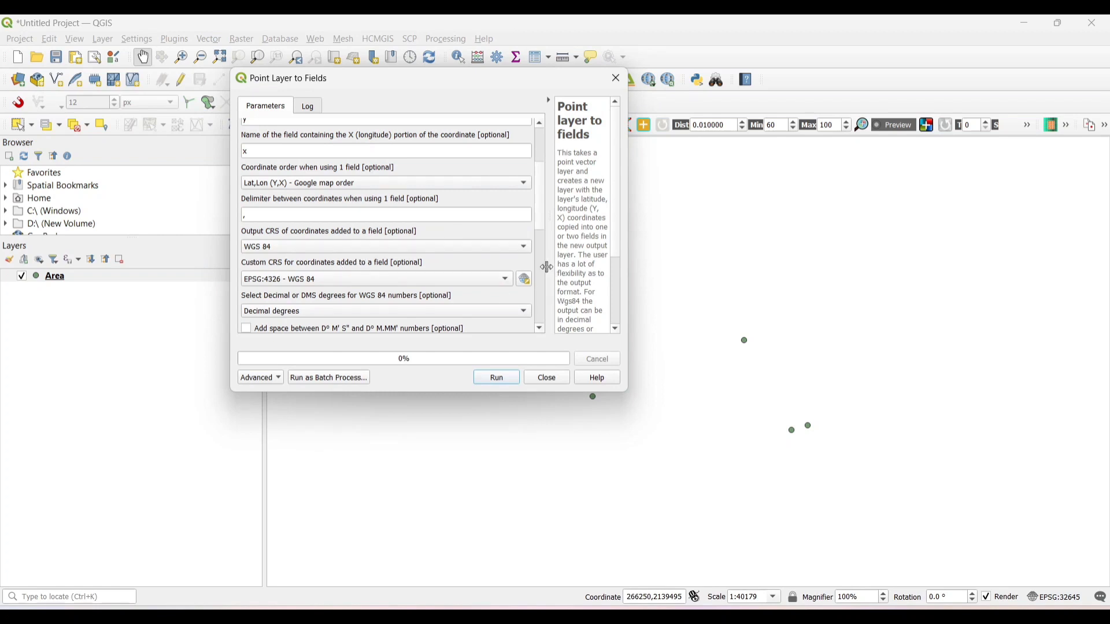
scroll(539, 256, down, 2)
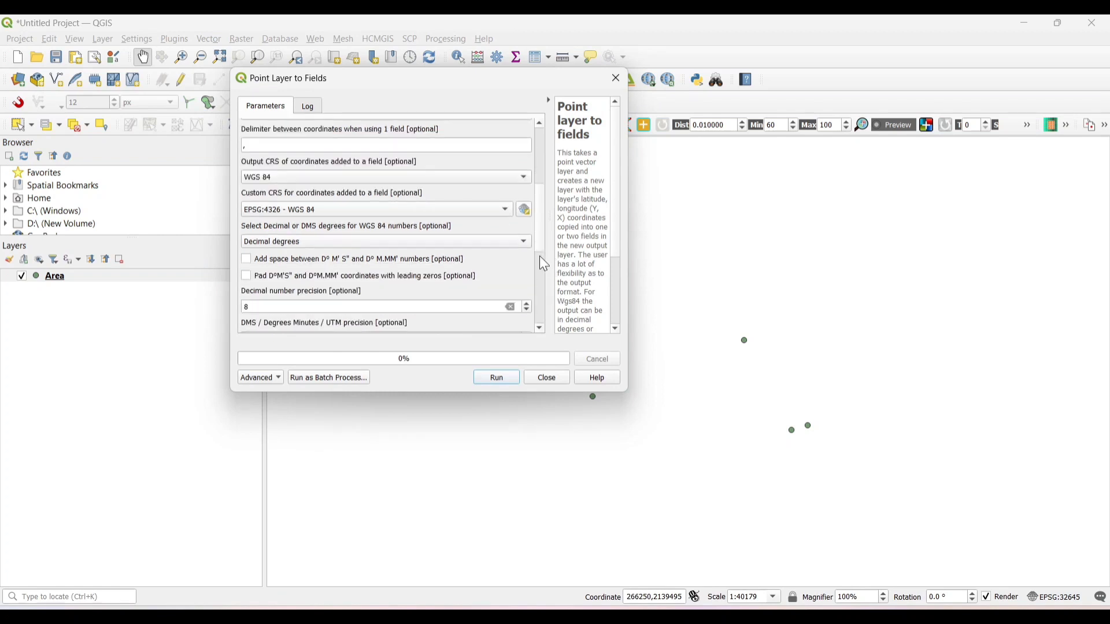
click(286, 240)
click(286, 257)
click(245, 260)
scroll(542, 242, down, 3)
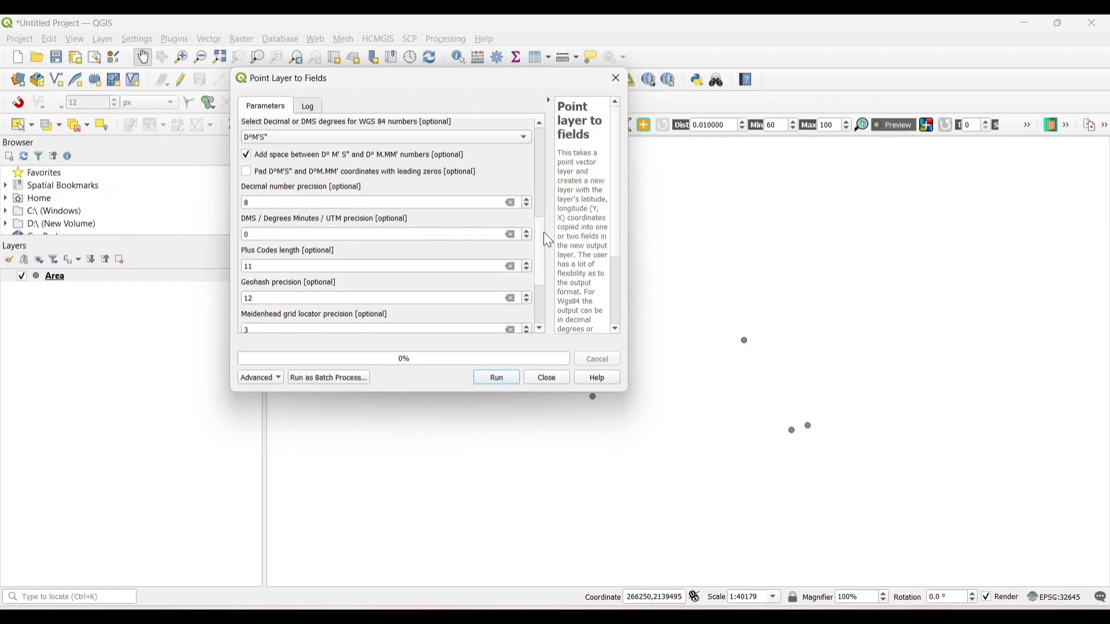
scroll(548, 240, down, 3)
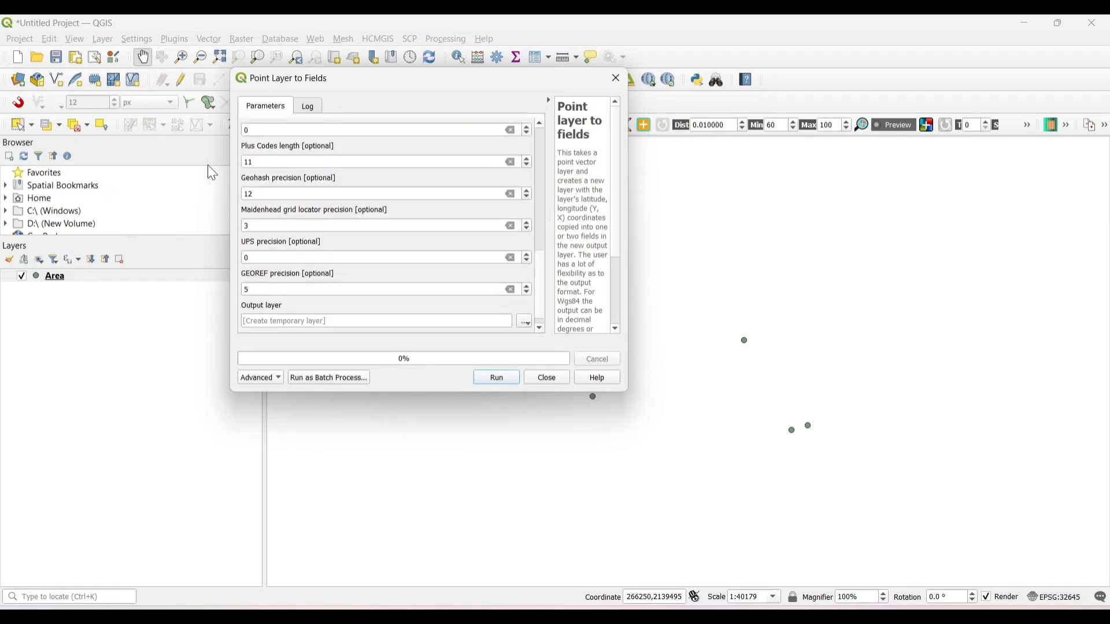
click(523, 323)
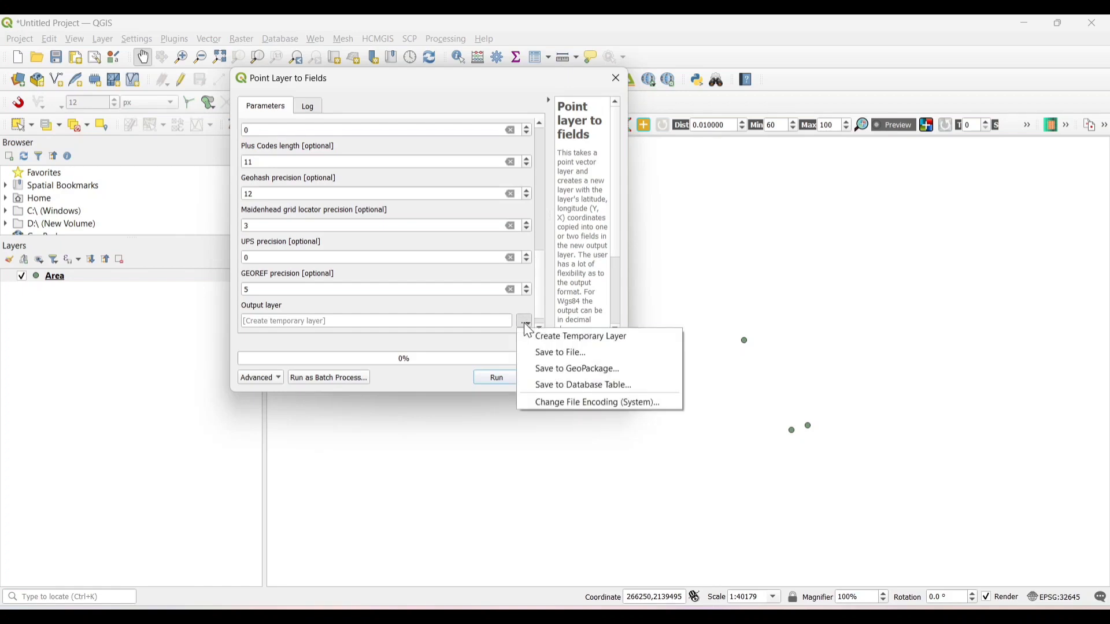
- Save the Point Layer to Fields output as 'Lattitude and longitude' shapefile in Shapefiles and run it
click(542, 350)
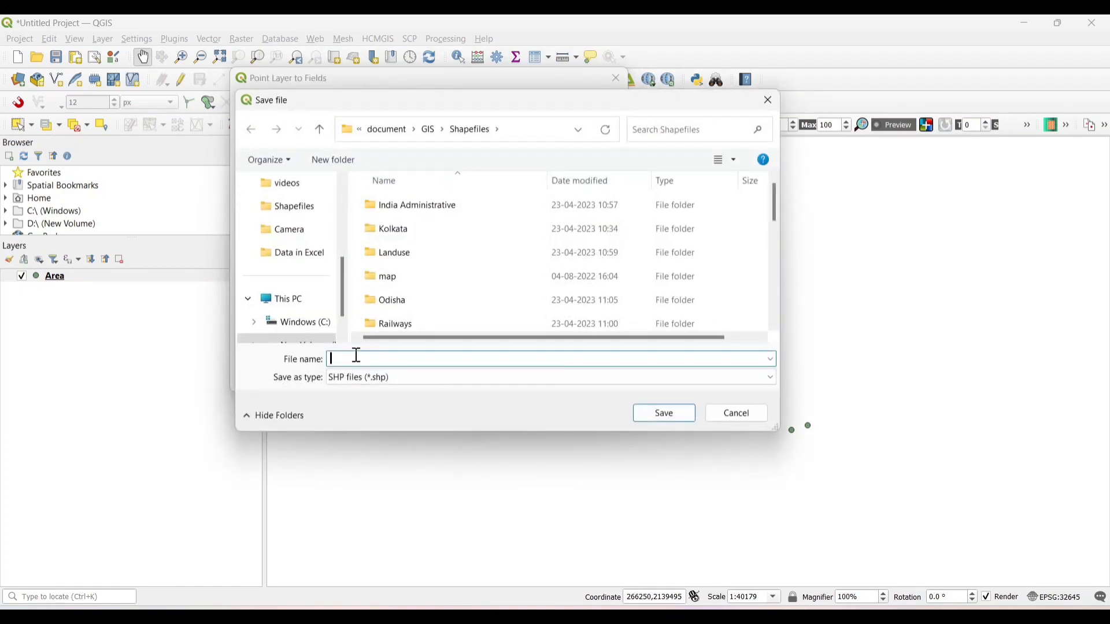
text(Lattitude and longitude)
click(674, 418)
click(494, 378)
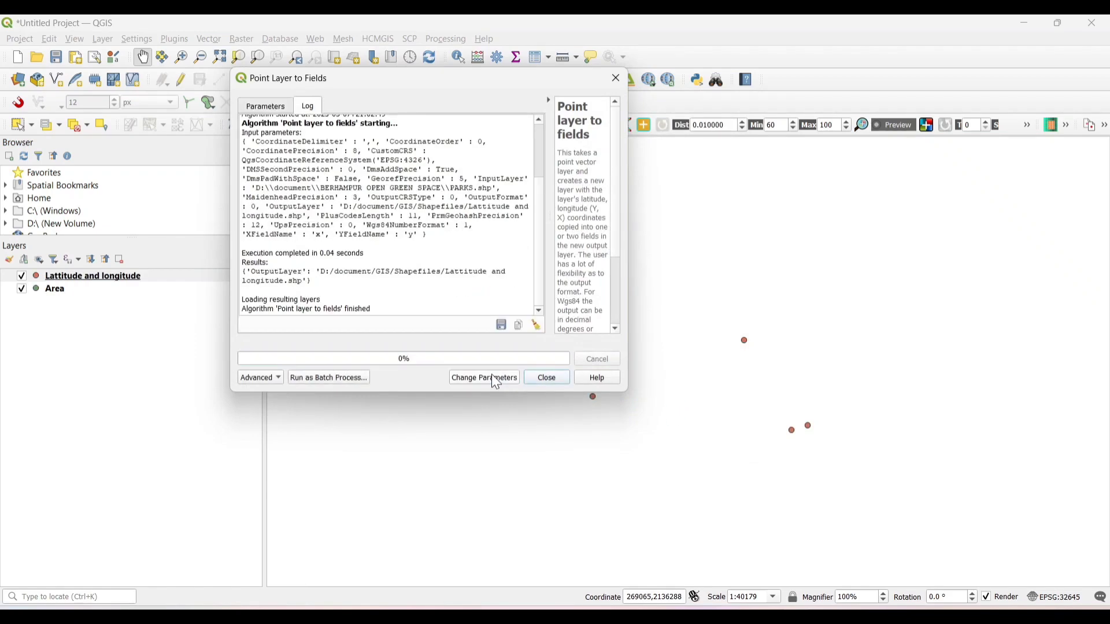
click(548, 378)
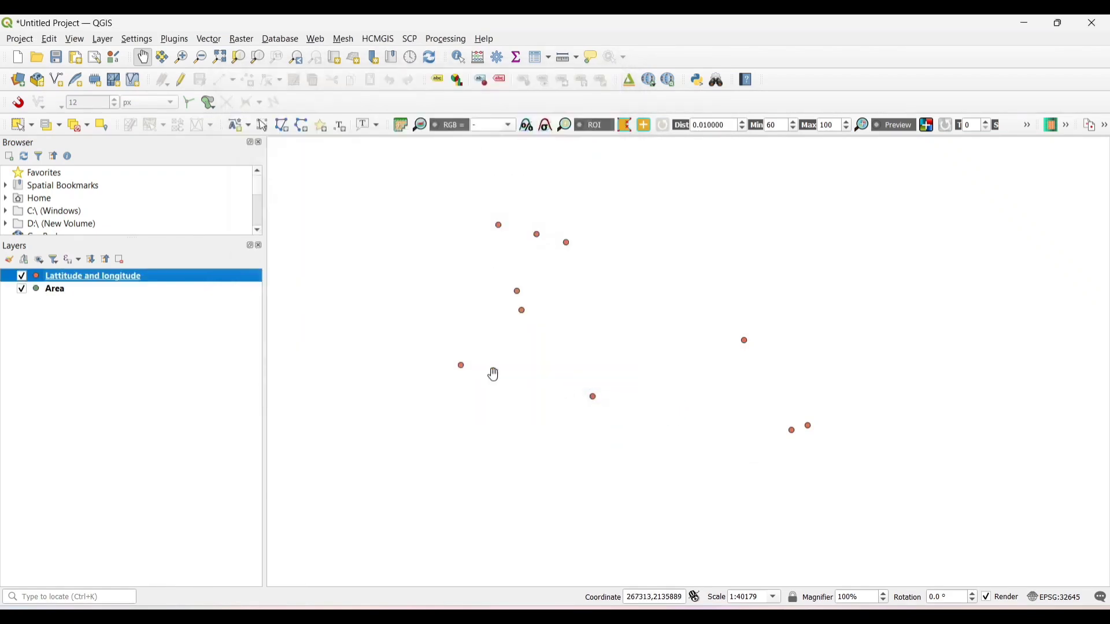
- Open the Lattitude and longitude attribute table to check the 10 parks' DMS y/x values, saving its edits
right_click(84, 276)
click(150, 446)
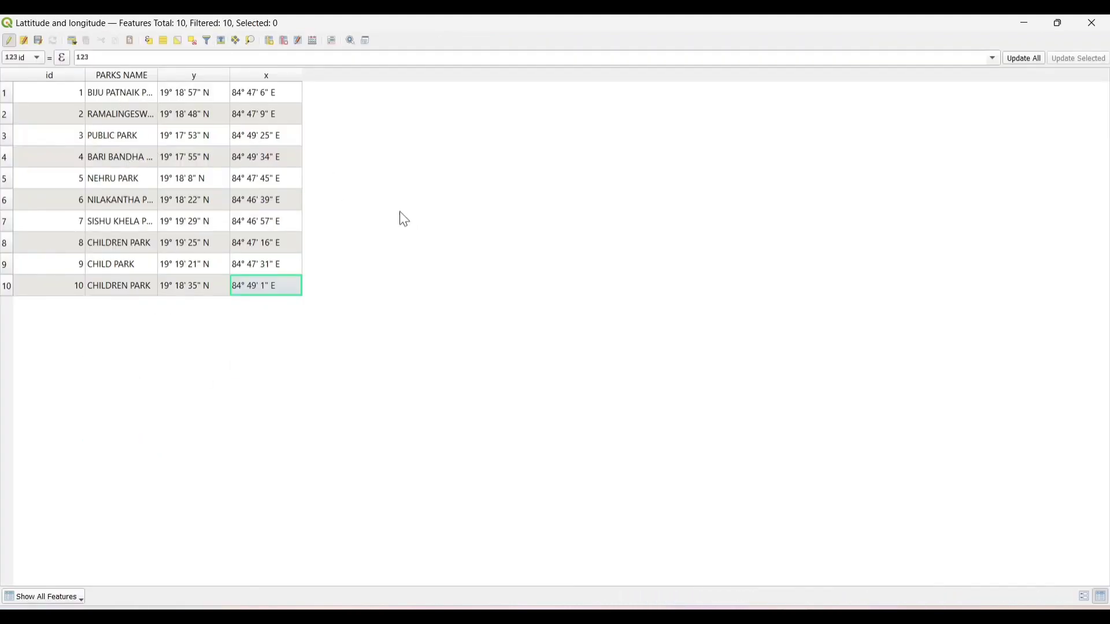
click(8, 41)
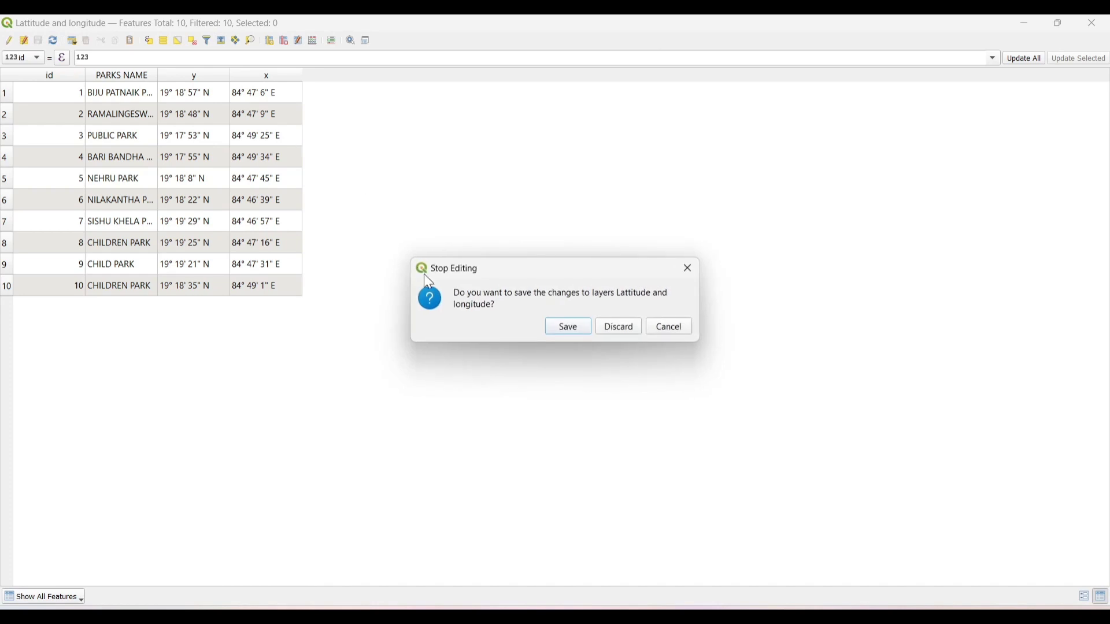
click(578, 327)
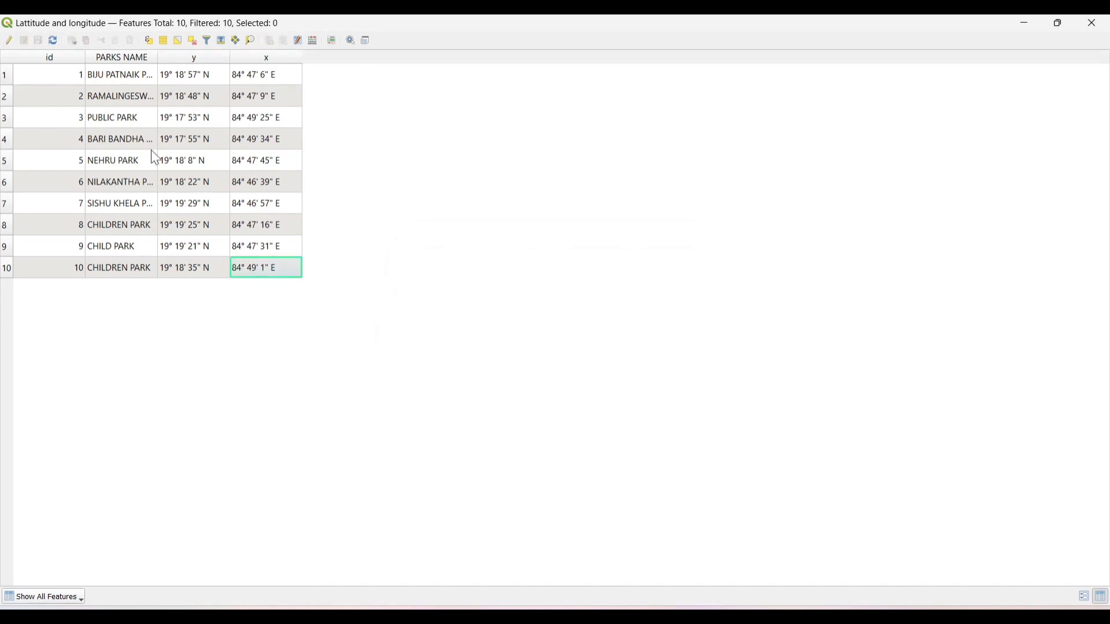